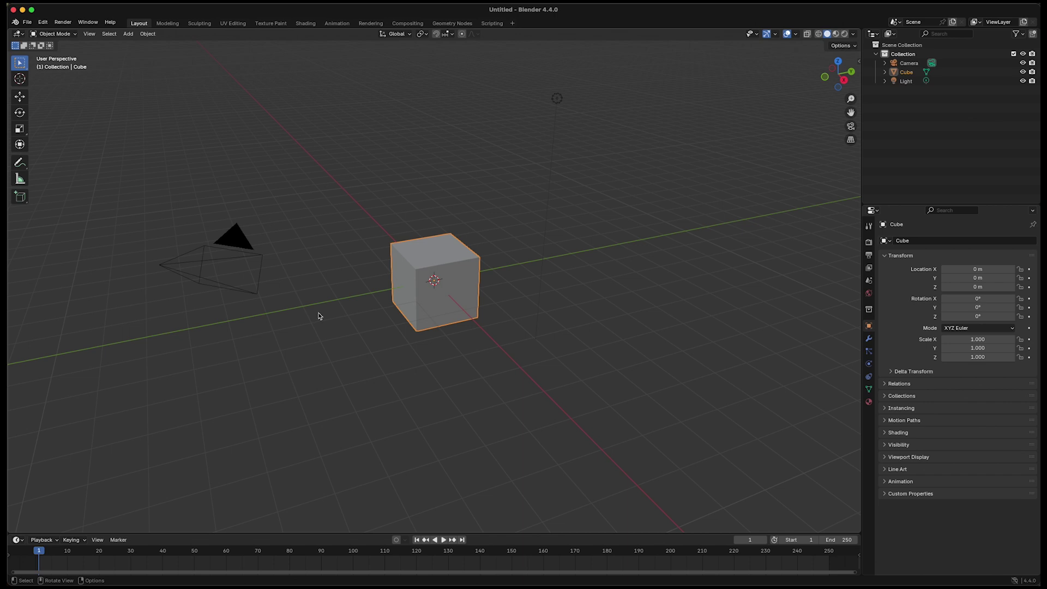
# Delete the default Cube, leaving only the camera and light.
pyautogui.press('Delete')
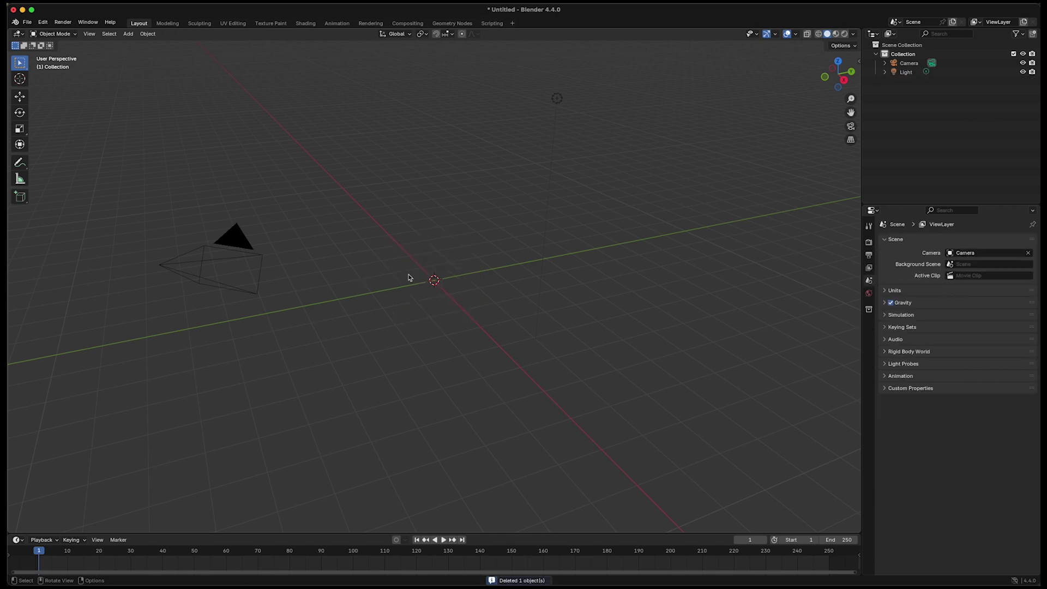
# Add a circle mesh and fill it with a face to make a disc.
pyautogui.hotkey('shift', 'a')
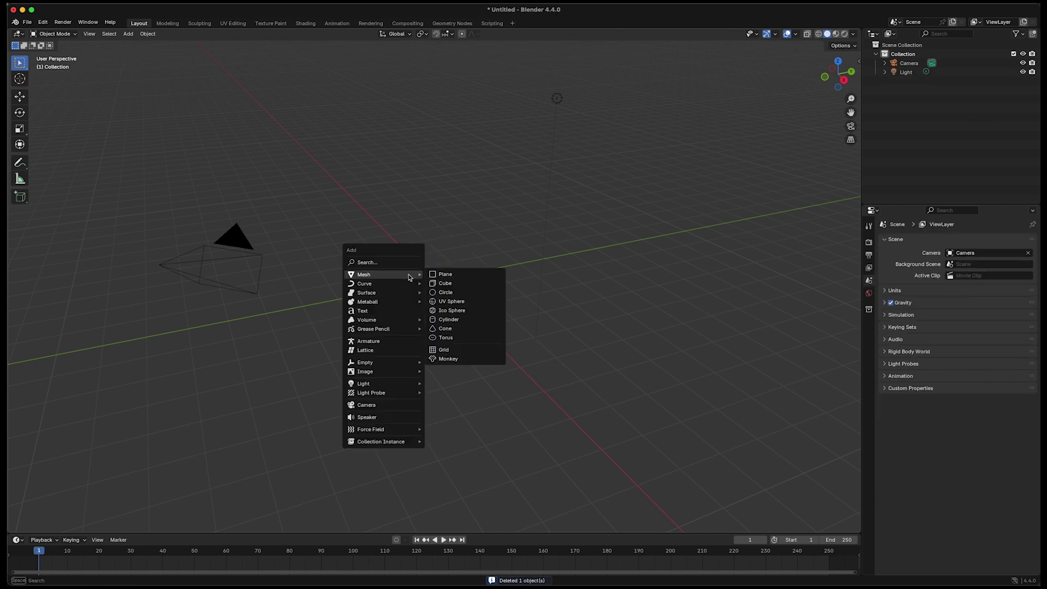
pyautogui.click(453, 293)
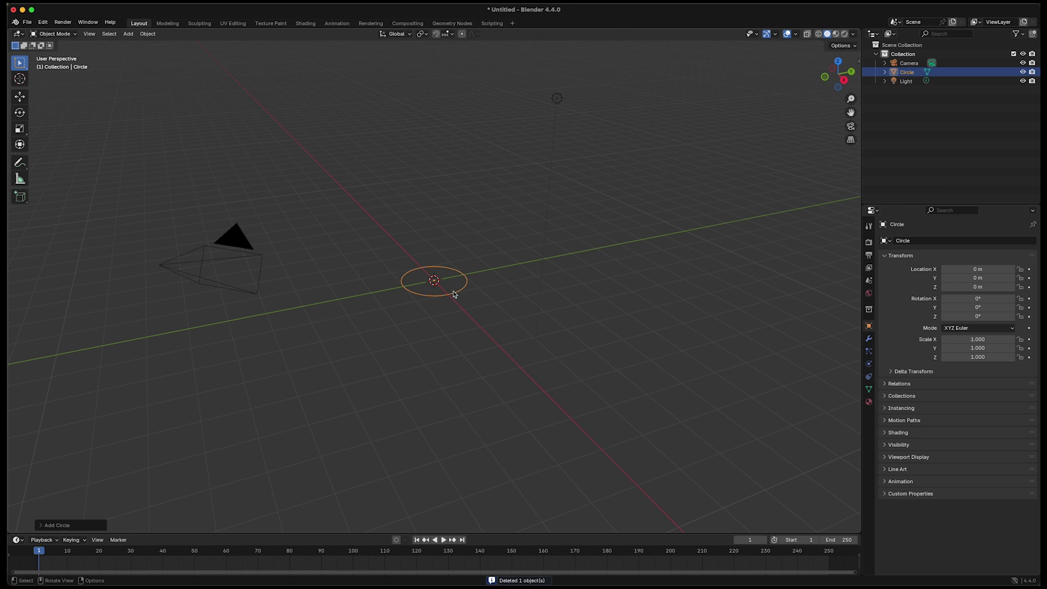
pyautogui.press('Tab')
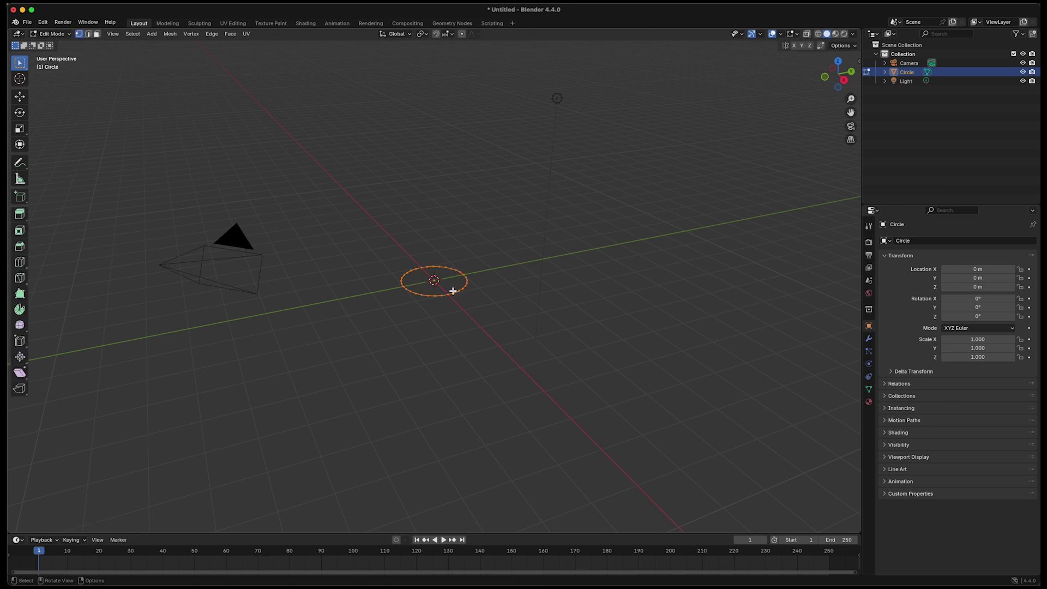
pyautogui.press('f')
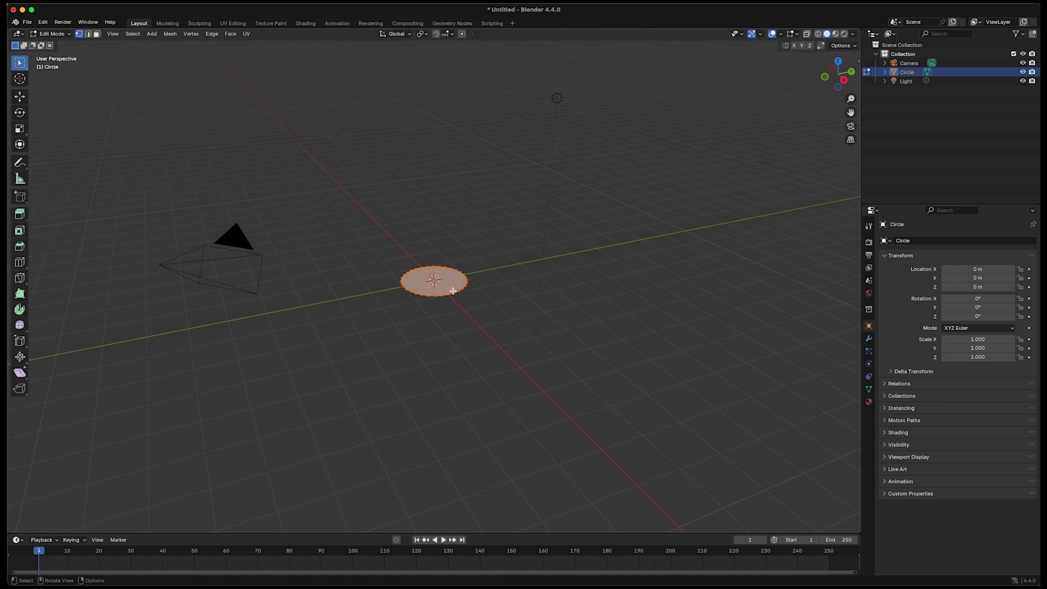
pyautogui.press('Tab')
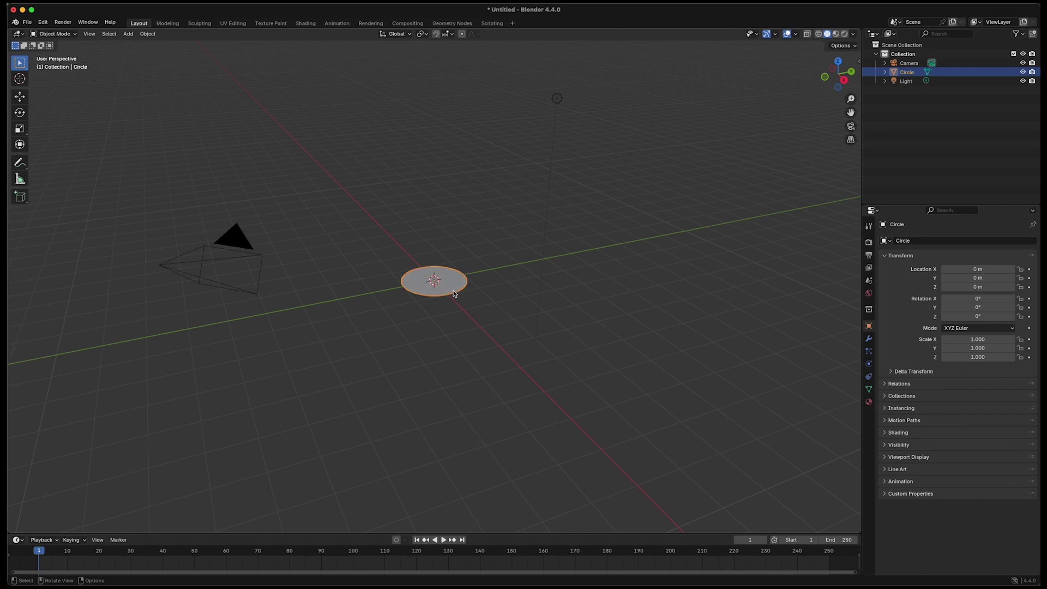
# Scale the disc to 0.418, lower it to about Z −2.77 m, and view through the camera.
pyautogui.press('s')
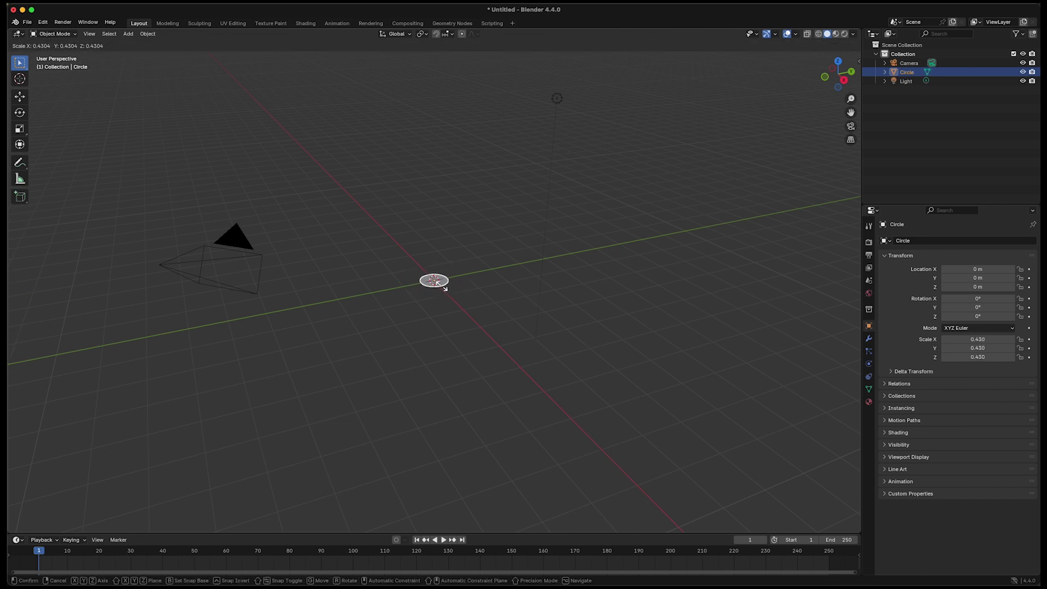
pyautogui.click(442, 288)
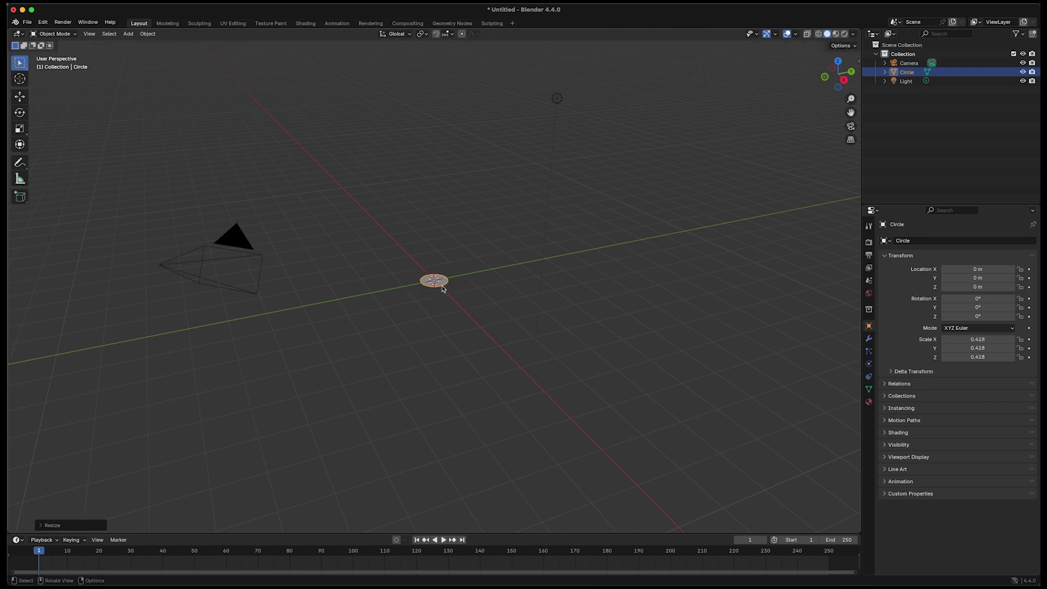
pyautogui.press('g')
pyautogui.press('z')
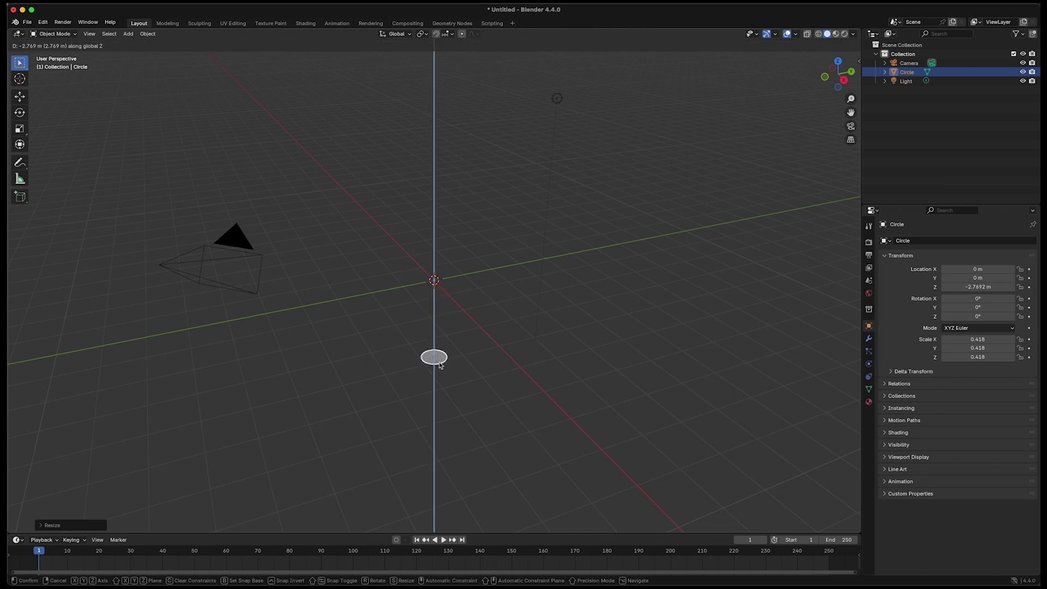
pyautogui.click(439, 363)
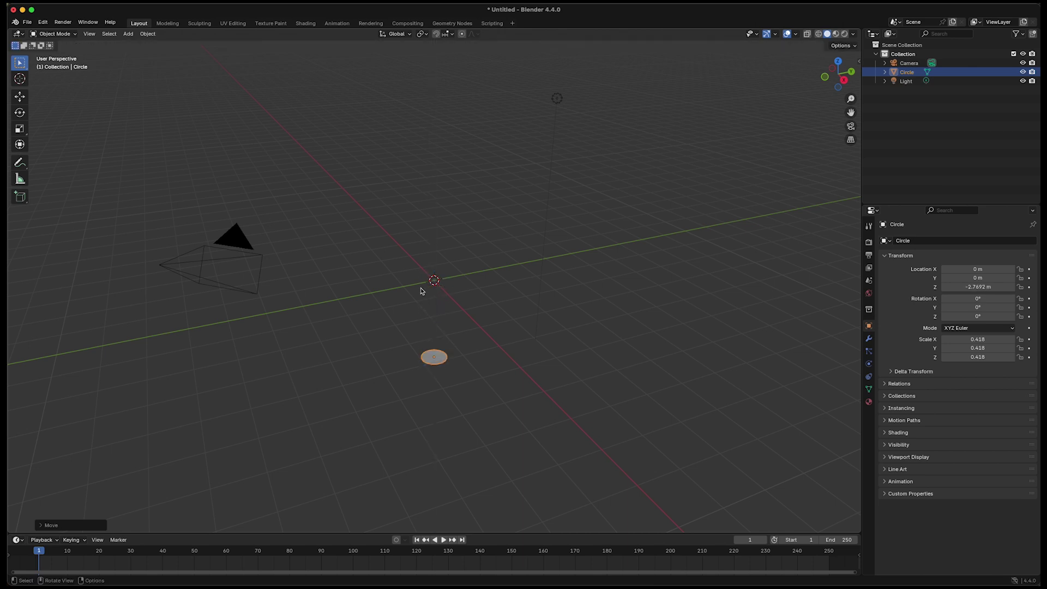
pyautogui.press('KP_0')
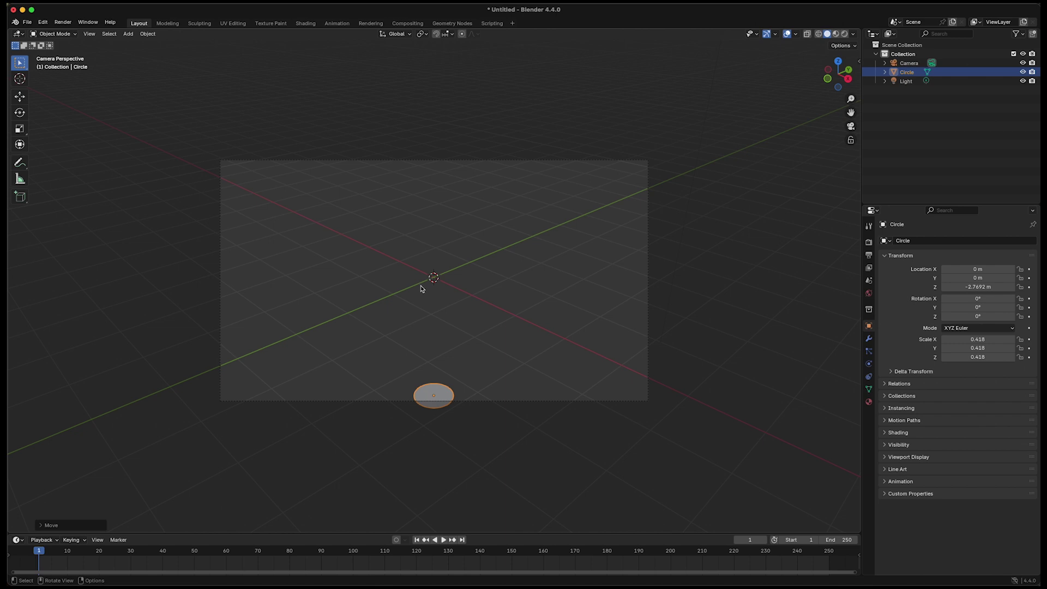
pyautogui.hotkey('shift', 'a')
# Add an icosphere and lower its subdivisions from 2 to 1.
pyautogui.moveTo(422, 288)
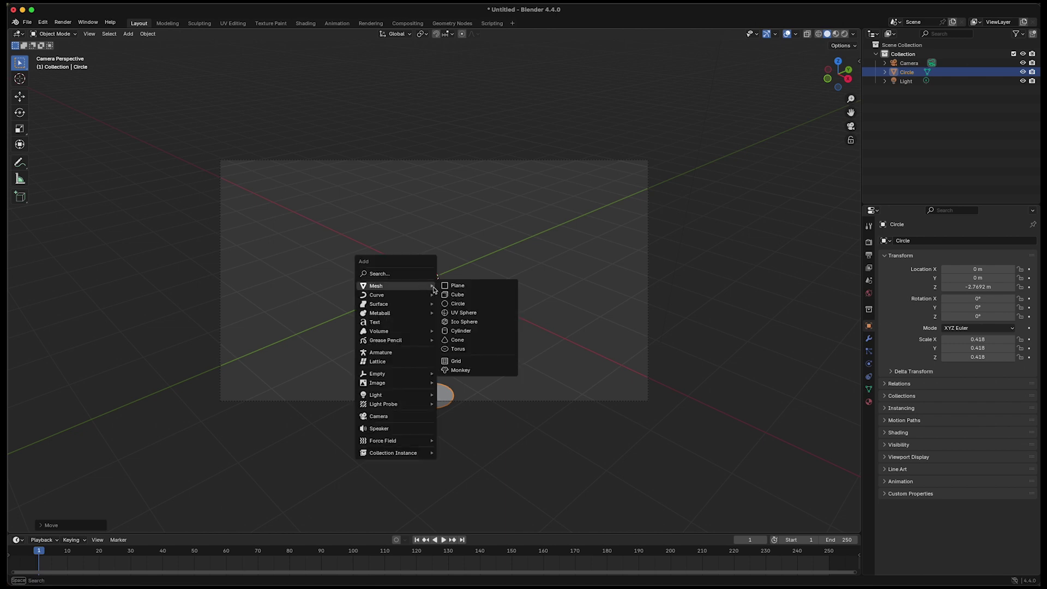
pyautogui.click(457, 322)
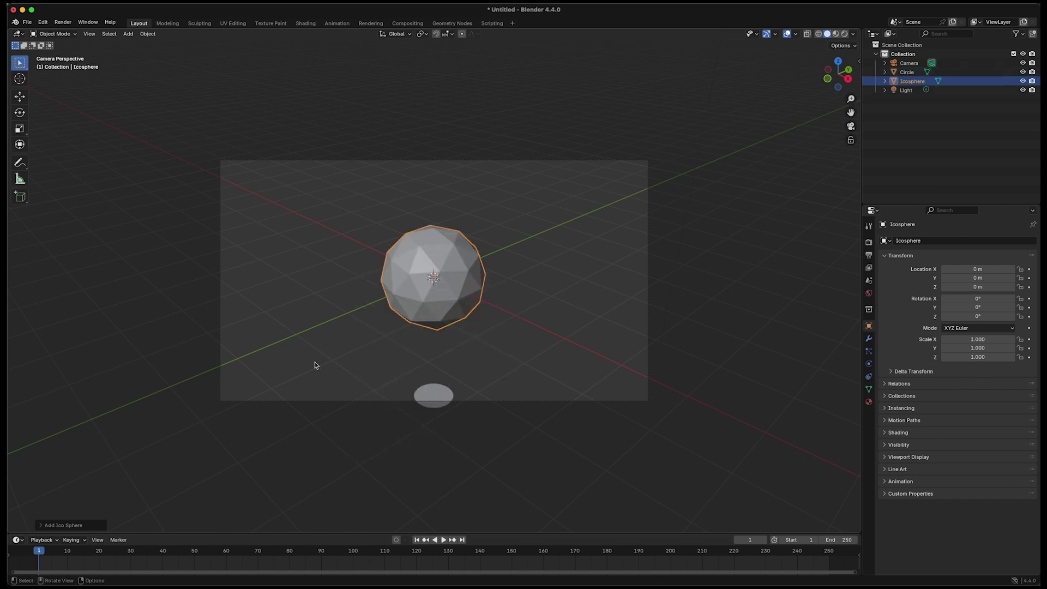
pyautogui.click(41, 526)
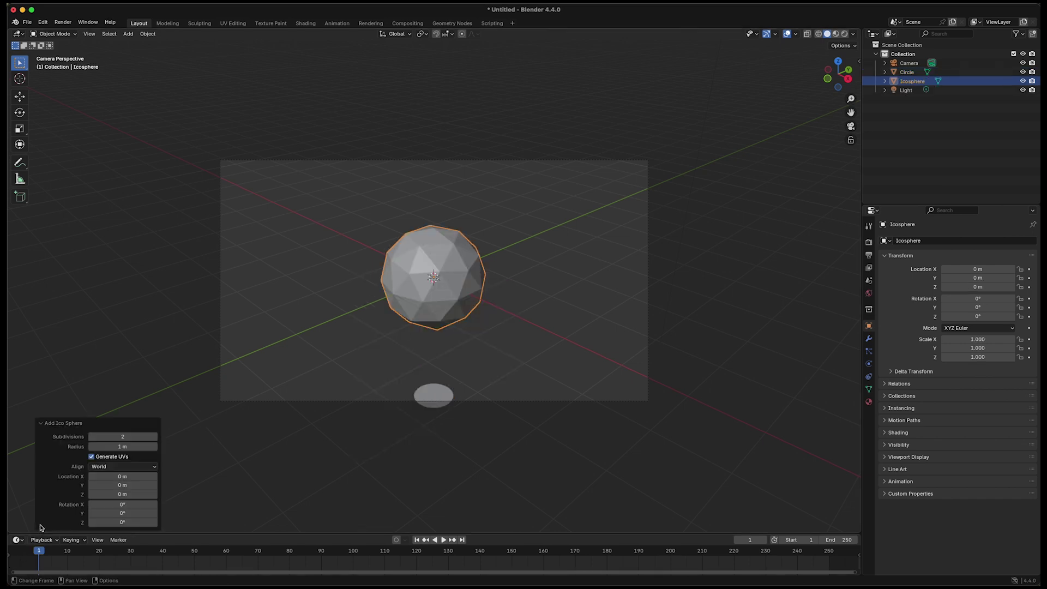
pyautogui.click(92, 437)
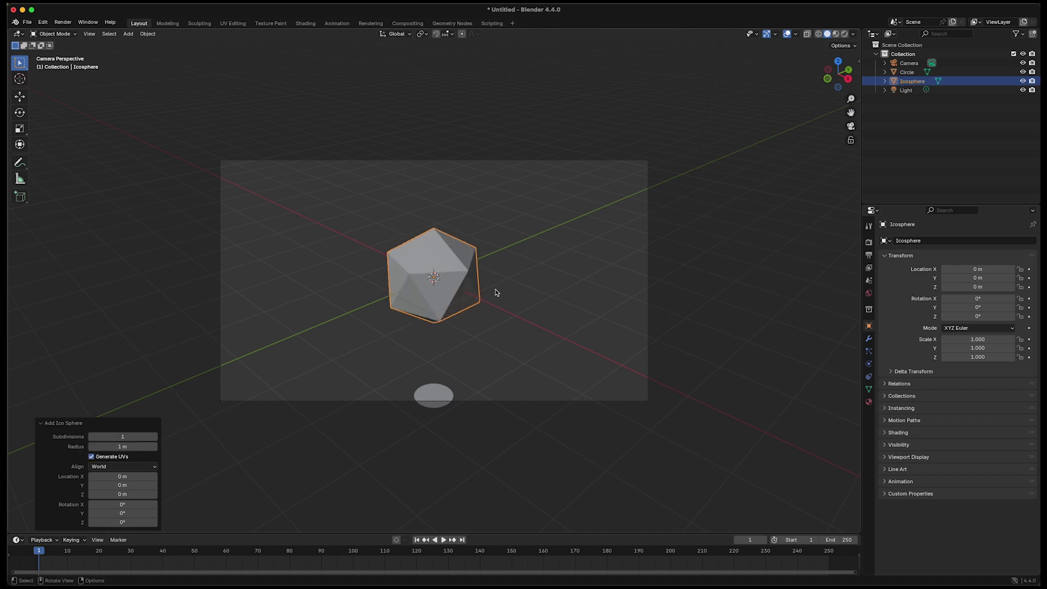
# Set the icosphere's X, Y and Z dimensions all to 0.5 m.
pyautogui.press('n')
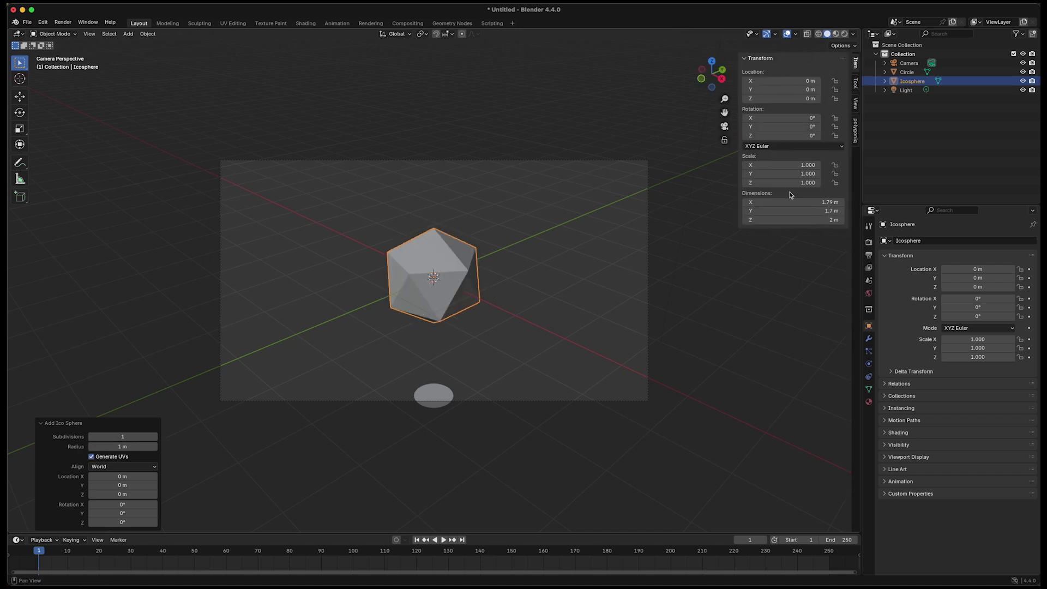
pyautogui.moveTo(791, 202); pyautogui.dragTo(791, 220)
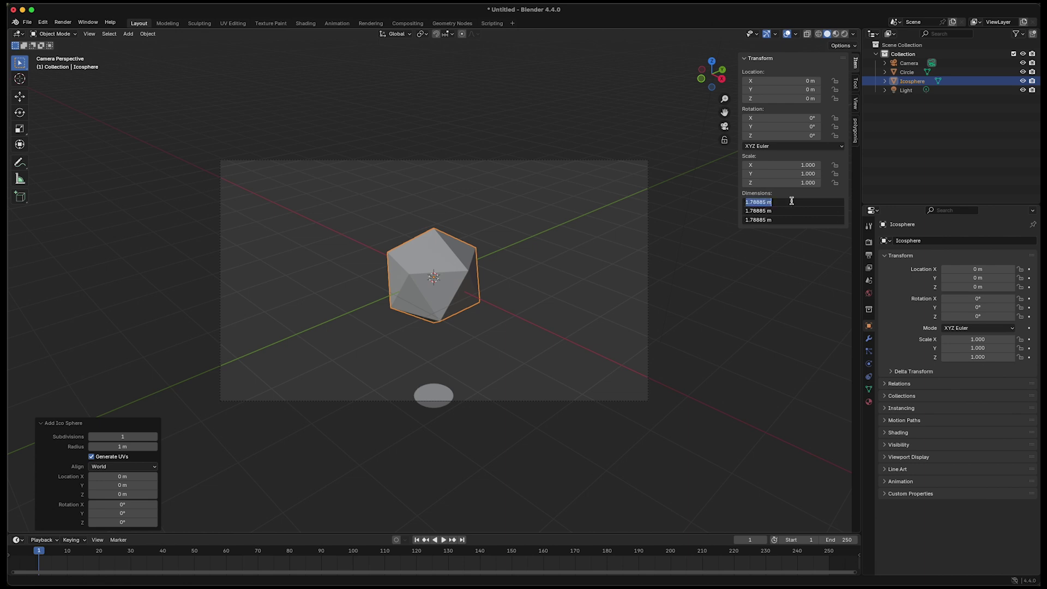
pyautogui.write('0.5')
pyautogui.press('Return')
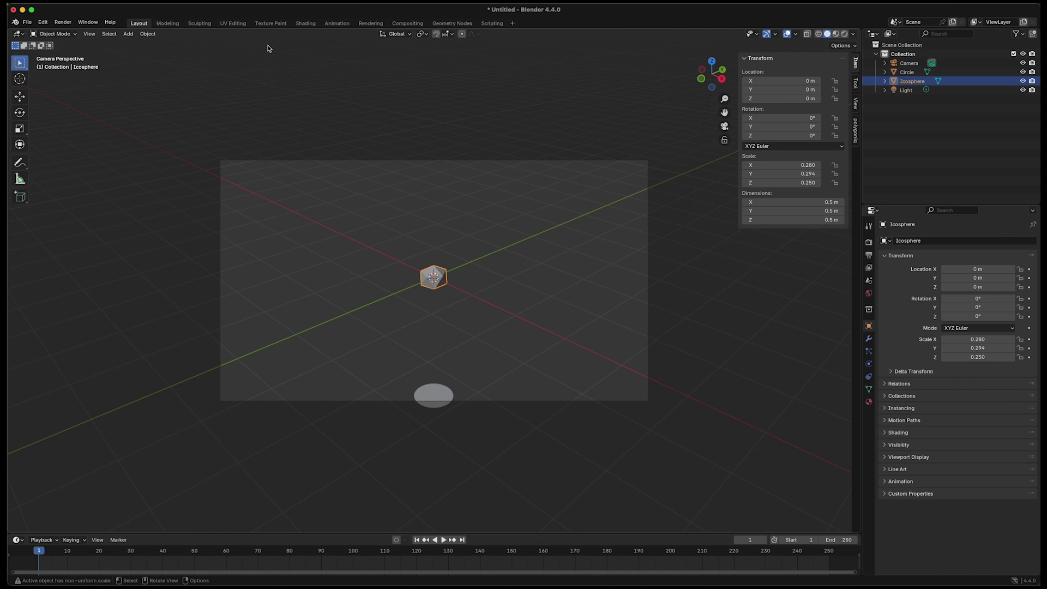
# In the Shading workspace, create a new material and delete its Principled BSDF node.
pyautogui.click(303, 24)
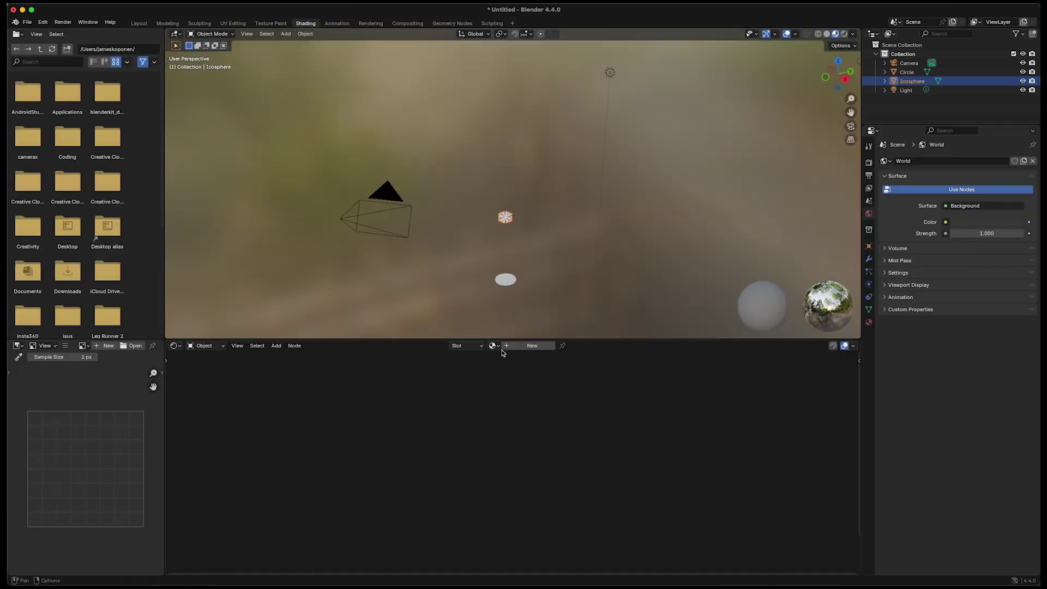
pyautogui.click(526, 346)
pyautogui.click(490, 366)
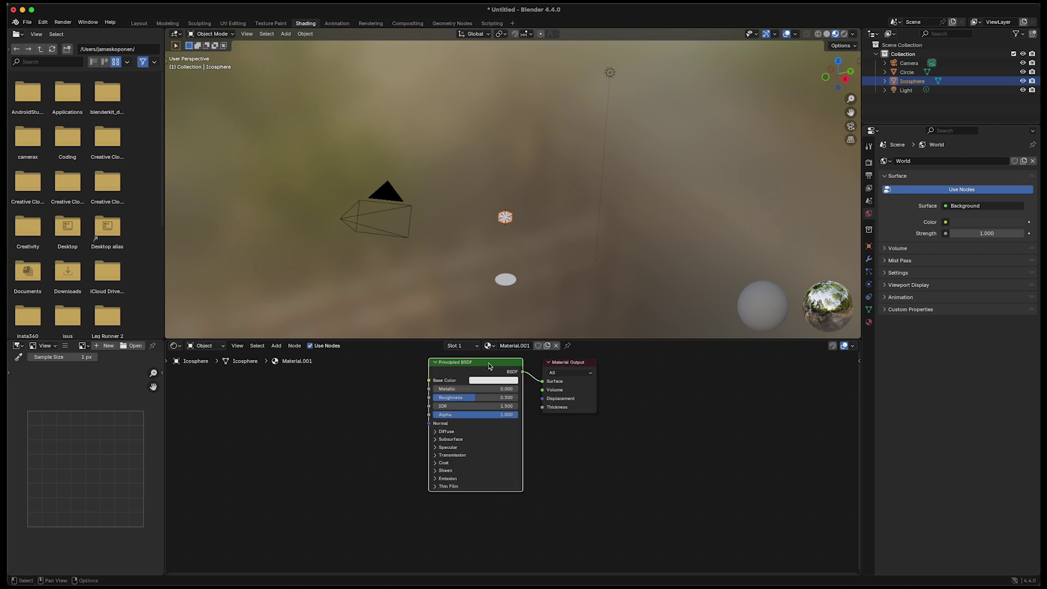
pyautogui.press('Delete')
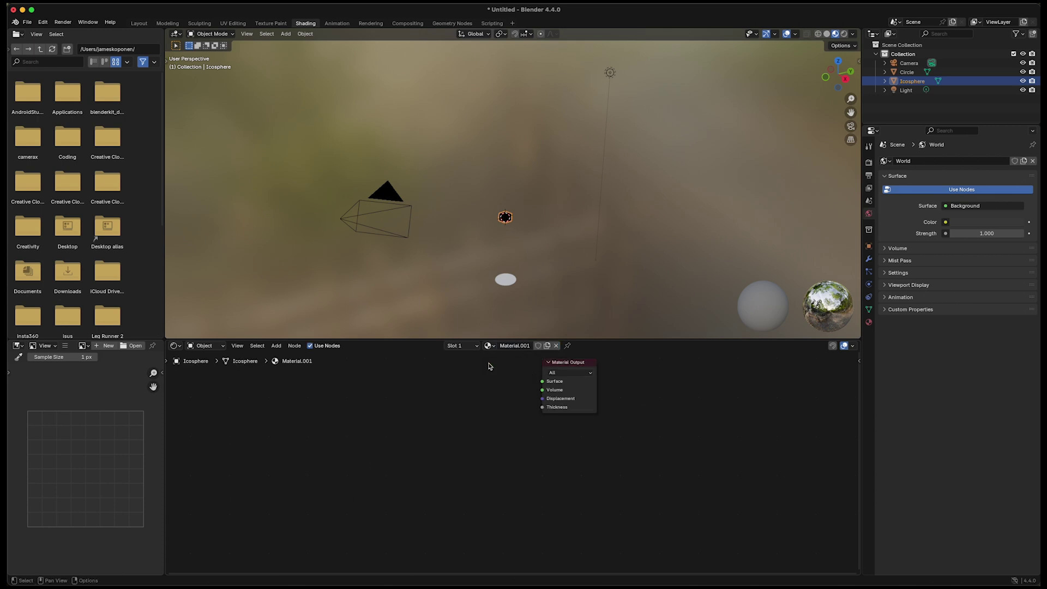
# Add an Emission node and connect it to the Material Output Surface.
pyautogui.hotkey('shift', 'a')
pyautogui.click(490, 365)
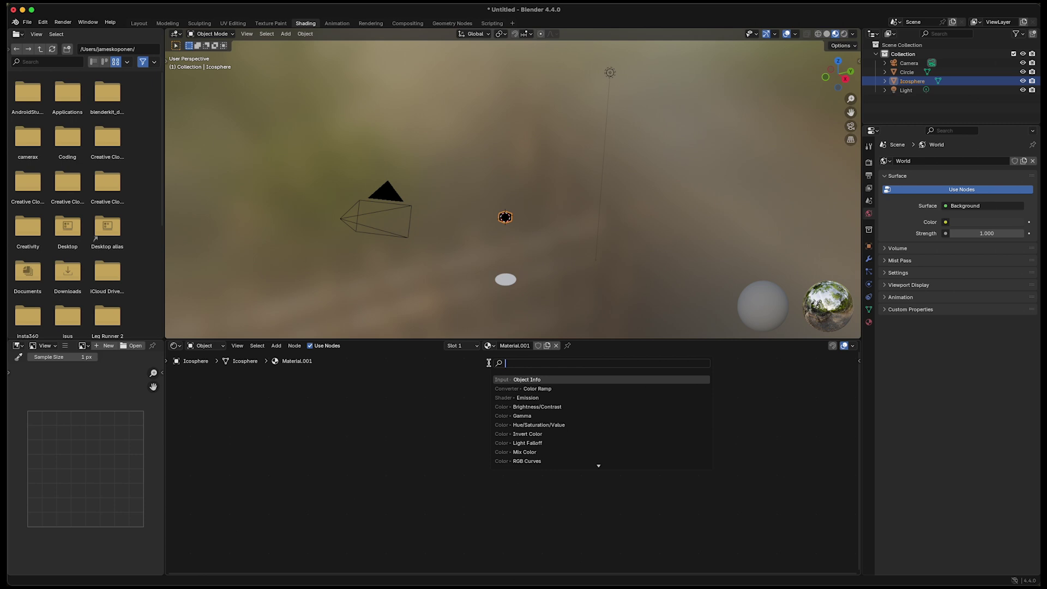
pyautogui.write('em')
pyautogui.press('Return')
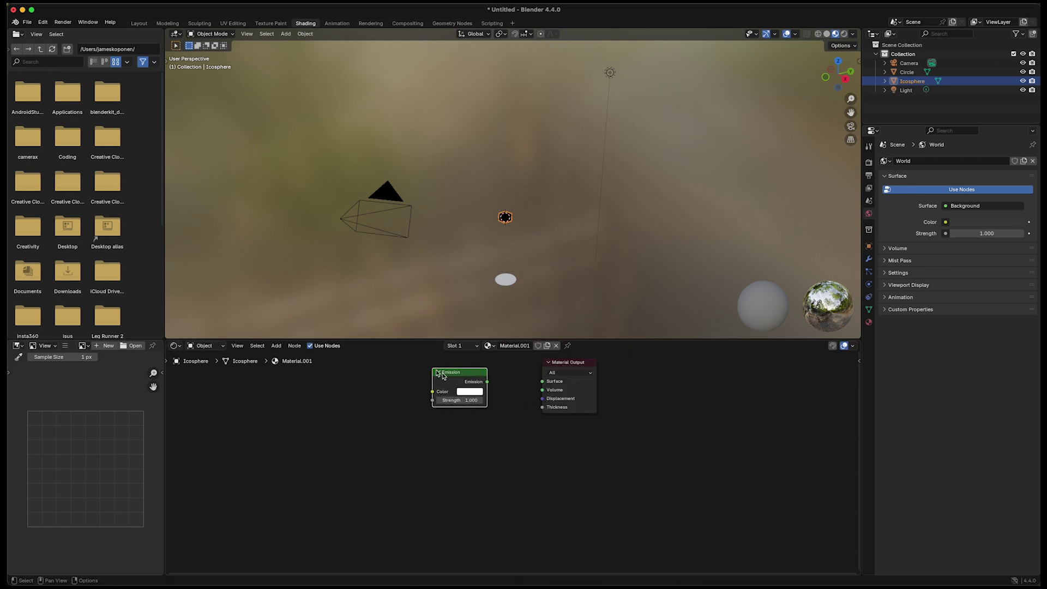
pyautogui.click(481, 386)
pyautogui.moveTo(488, 381); pyautogui.dragTo(542, 381)
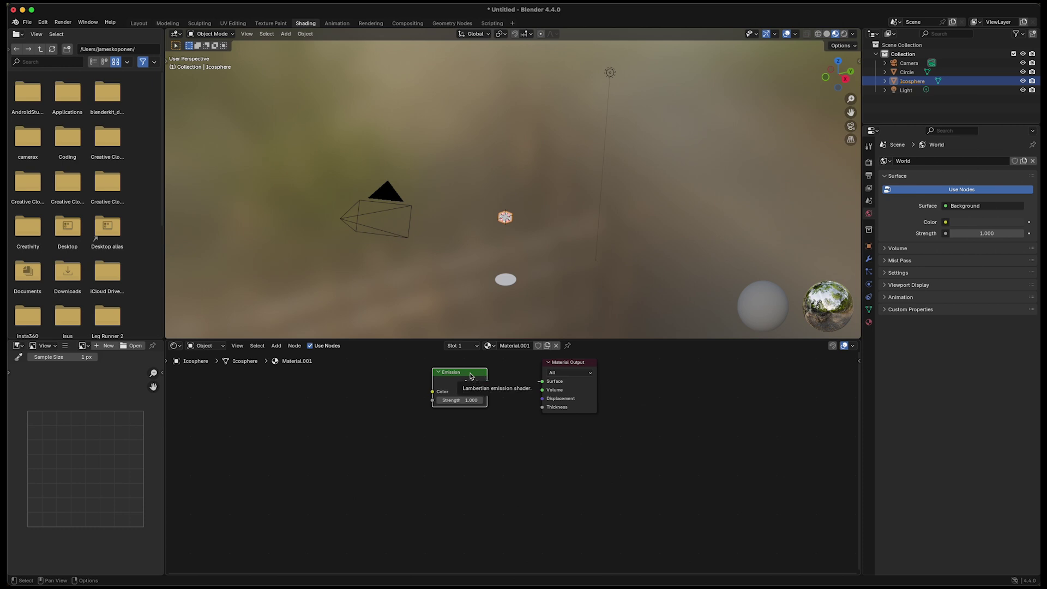
pyautogui.hotkey('shift', 'a')
pyautogui.write('colo')
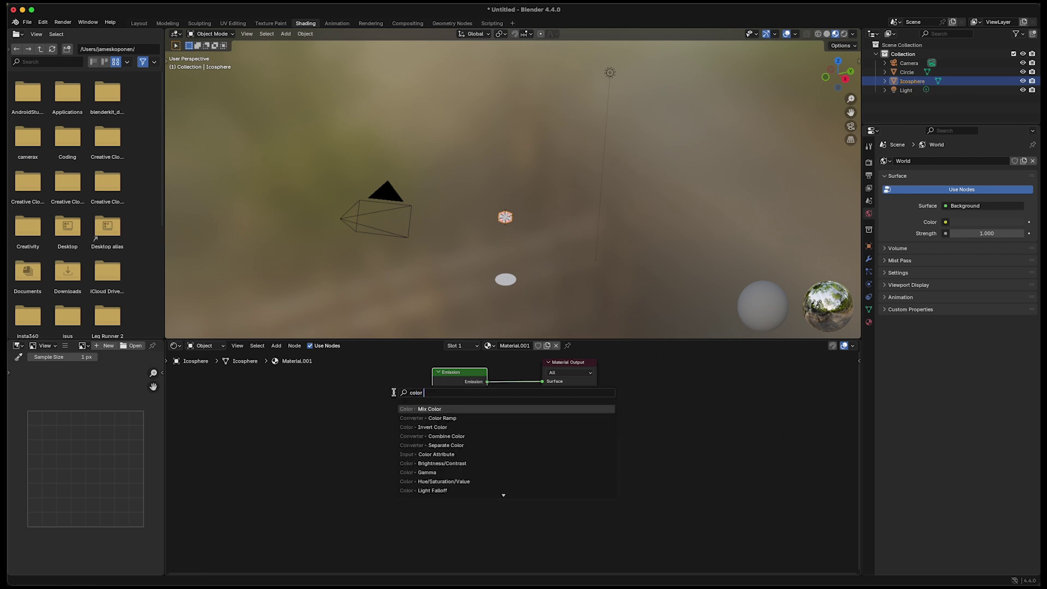
pyautogui.write('r')
# Add a Color Ramp left of Emission and link its Color to the Emission Color.
pyautogui.press('Return')
pyautogui.click(309, 389)
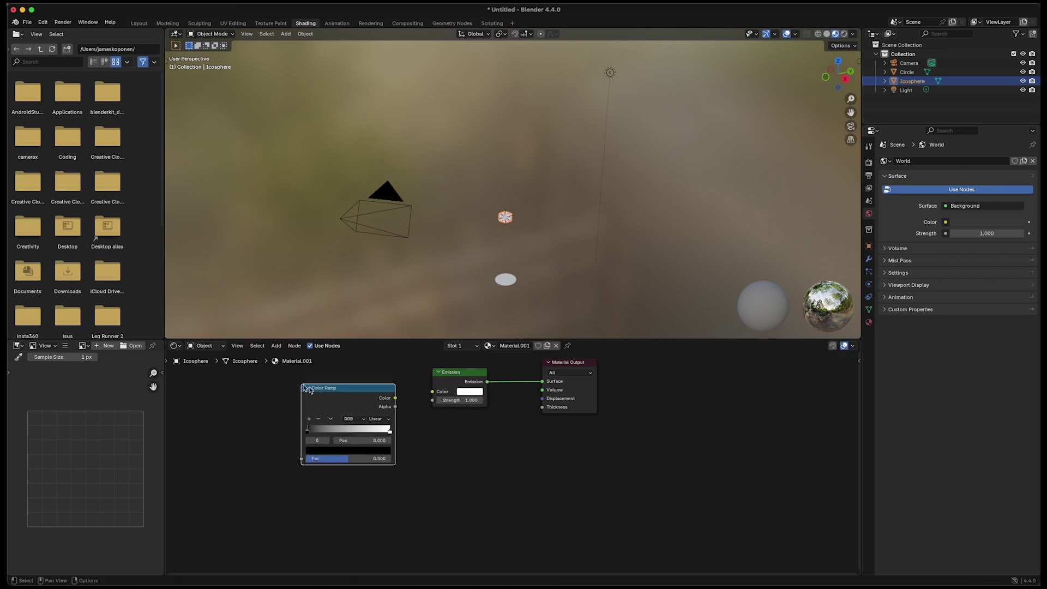
pyautogui.click(399, 400)
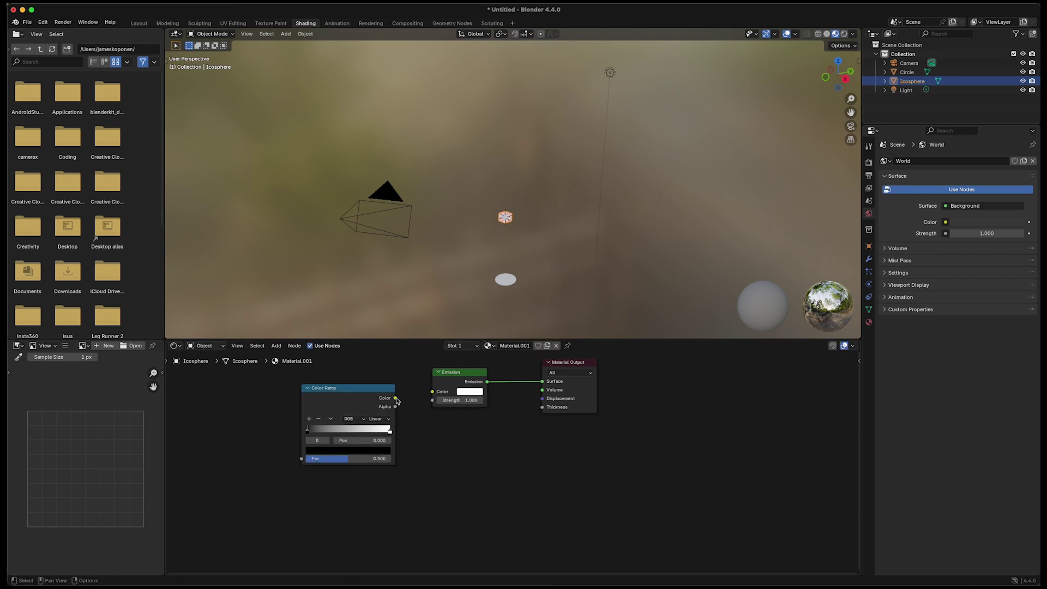
pyautogui.moveTo(396, 398); pyautogui.dragTo(431, 392)
# Set the ramp's first stop to red, add a green middle stop, and make the end stop blue.
pyautogui.click(308, 433)
pyautogui.click(319, 451)
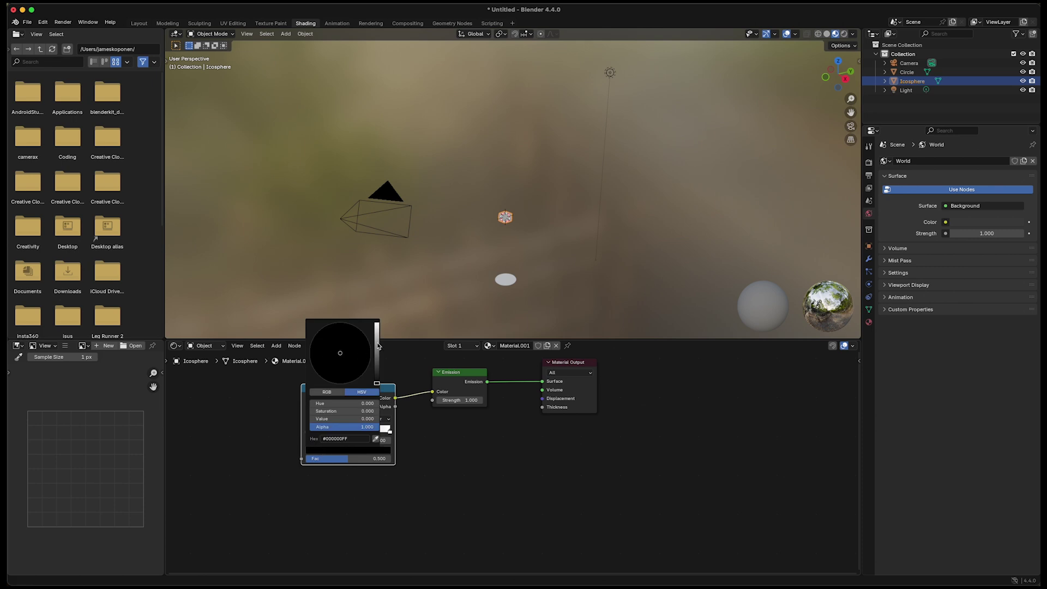
pyautogui.moveTo(377, 346); pyautogui.dragTo(377, 321)
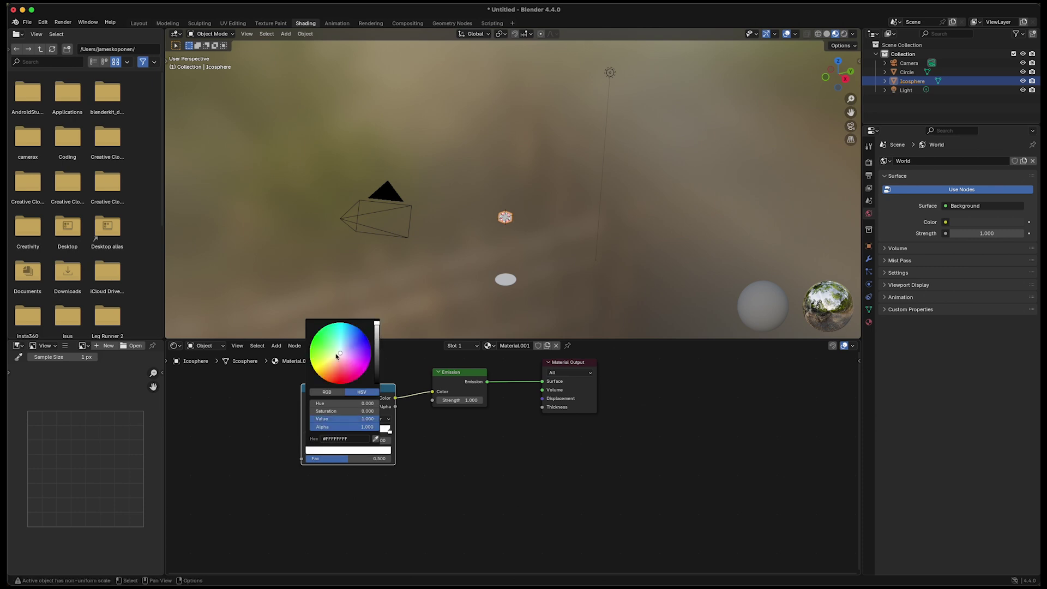
pyautogui.moveTo(335, 358); pyautogui.dragTo(339, 383)
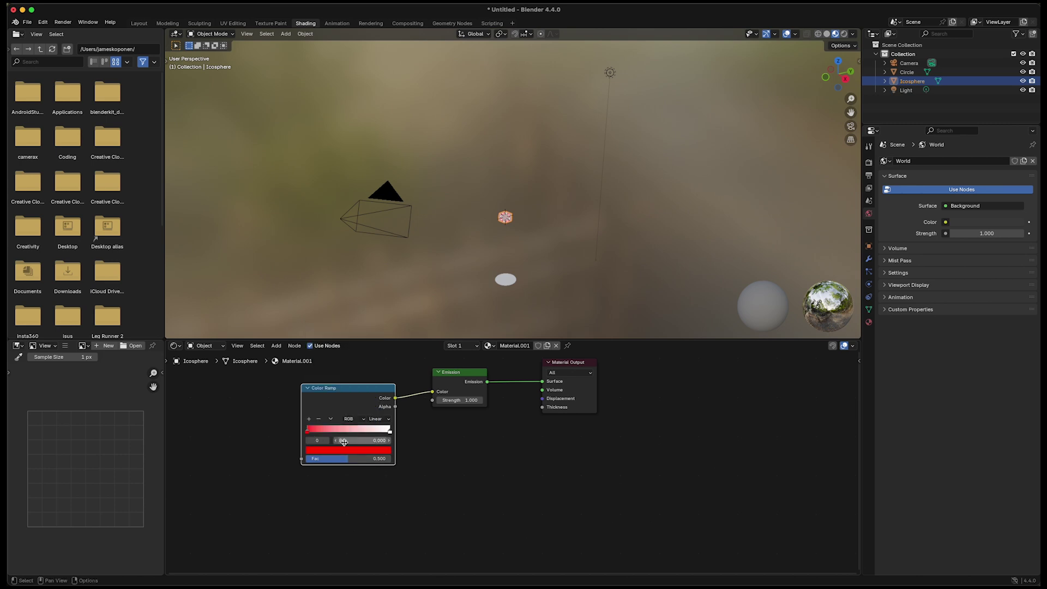
pyautogui.click(309, 420)
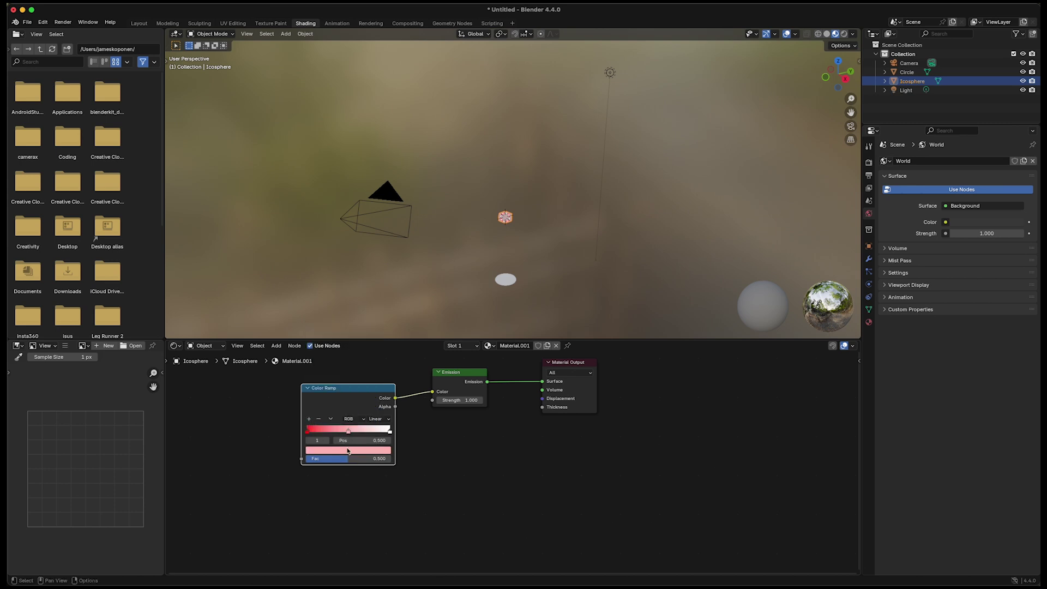
pyautogui.click(348, 450)
pyautogui.moveTo(346, 365); pyautogui.dragTo(315, 334)
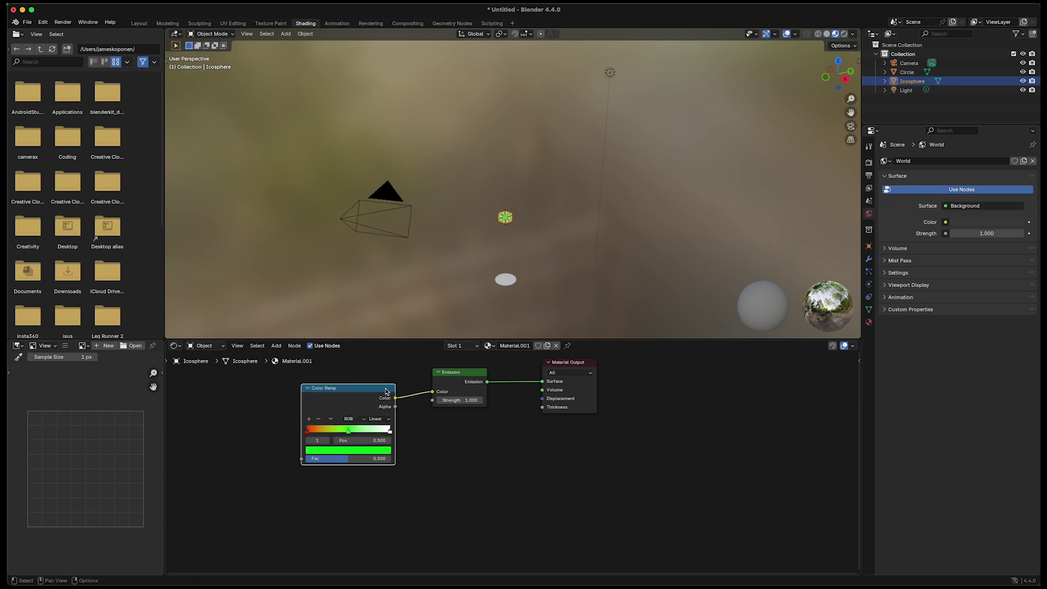
pyautogui.click(390, 431)
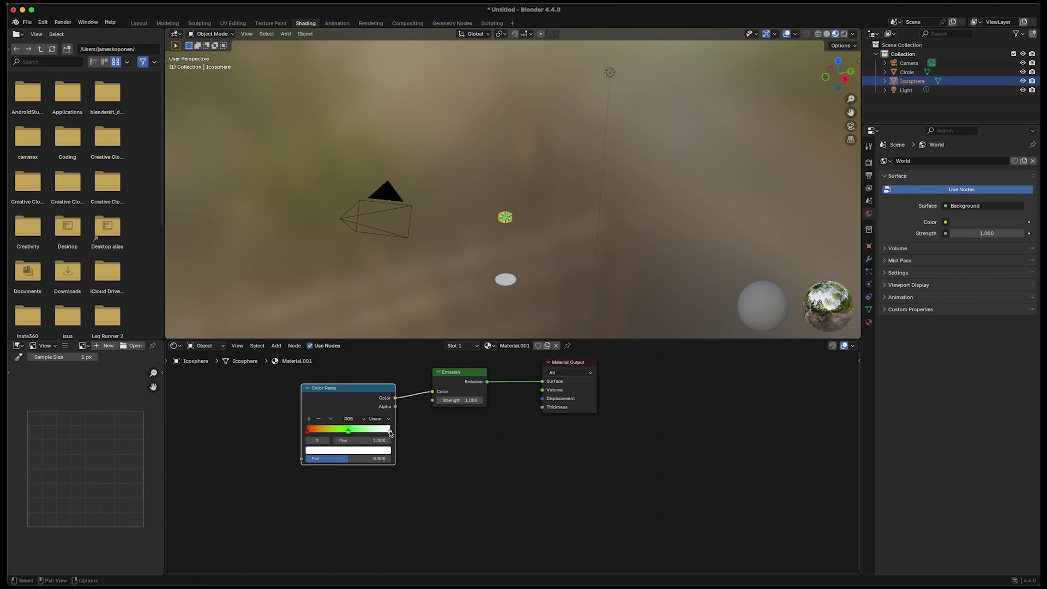
pyautogui.click(370, 452)
pyautogui.click(368, 339)
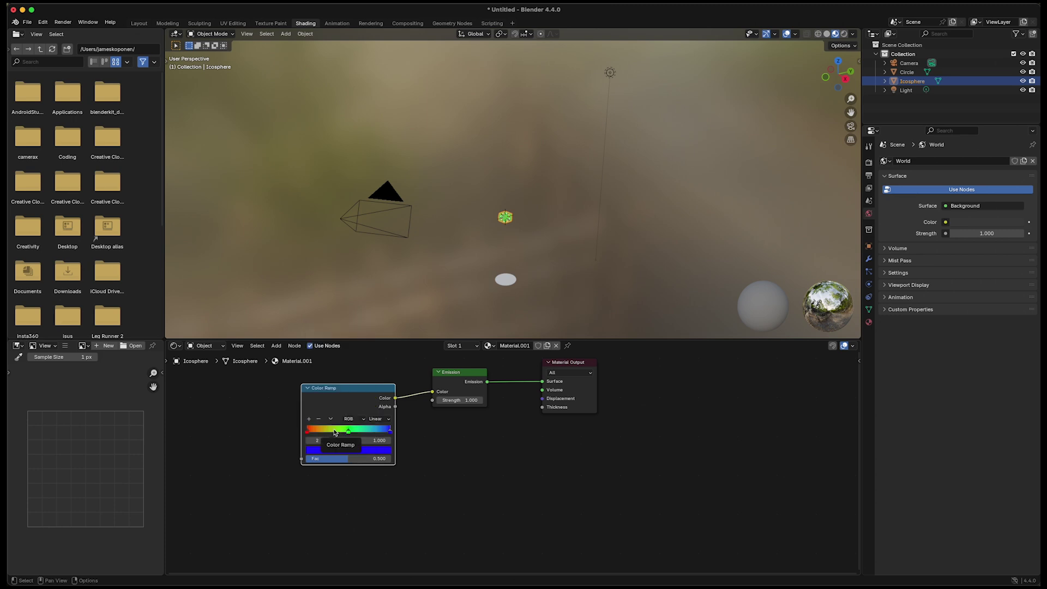
pyautogui.moveTo(336, 392); pyautogui.dragTo(345, 382)
# Place an Object Info node left of the Color Ramp and wire its Random output into Fac.
pyautogui.hotkey('shift', 'a')
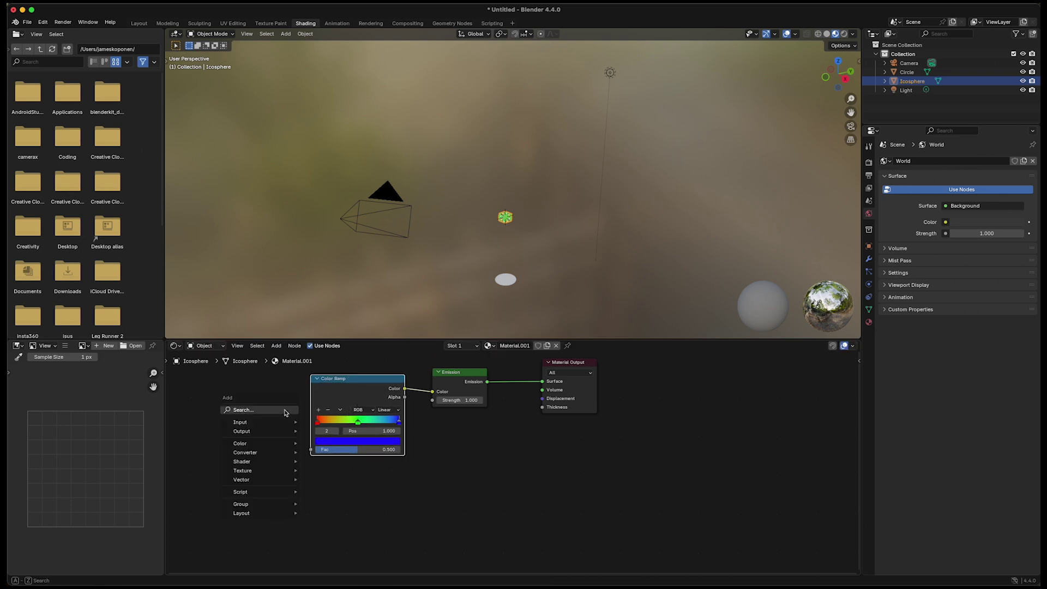
pyautogui.write('ob')
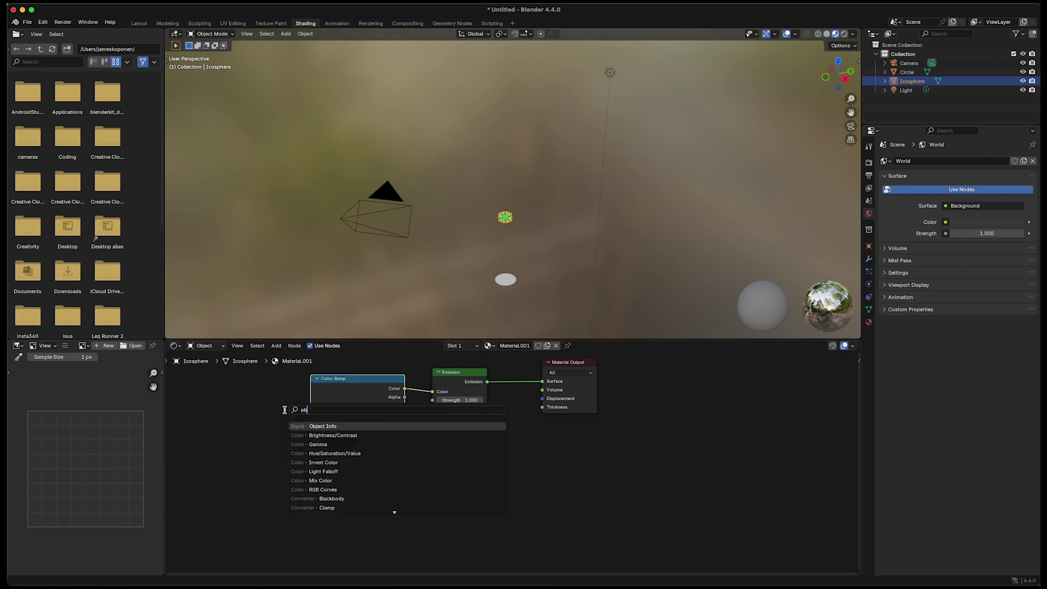
pyautogui.press('Return')
pyautogui.click(256, 413)
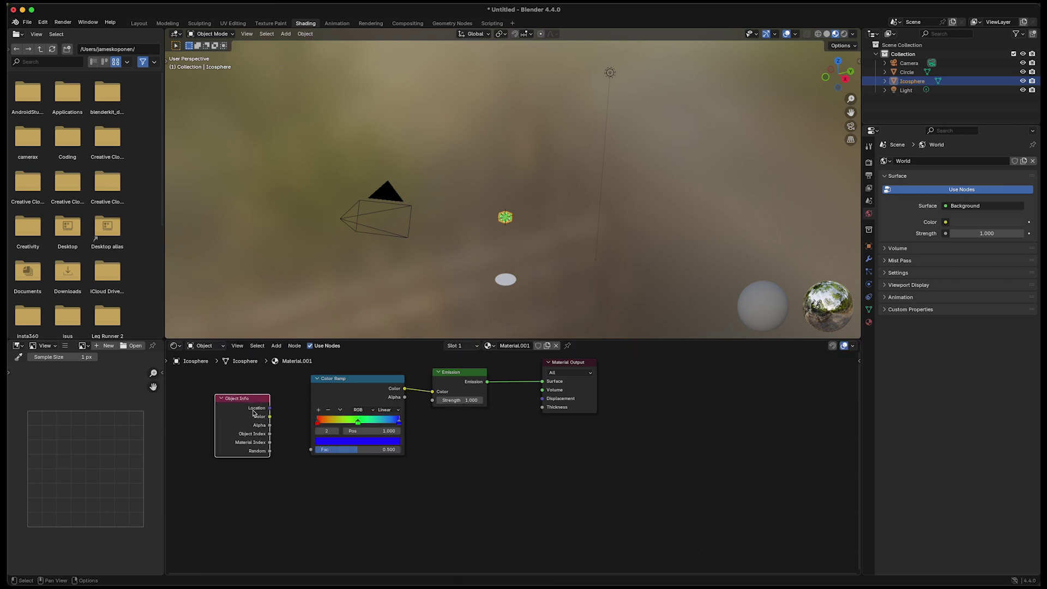
pyautogui.moveTo(270, 451); pyautogui.dragTo(311, 449)
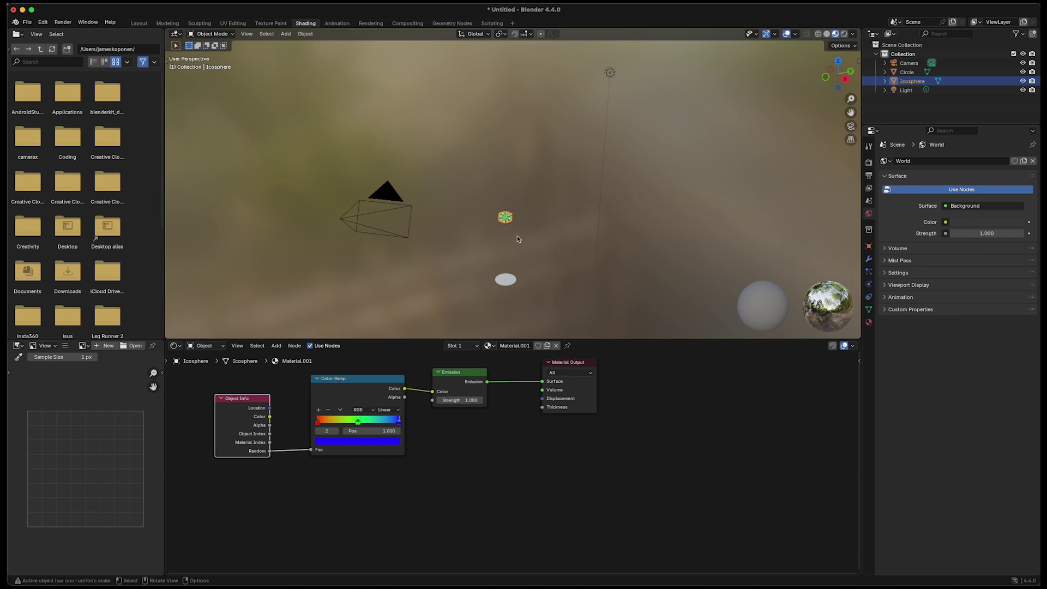
# Move the icosphere to the lower right, out of the camera's frame, and switch to camera view.
pyautogui.press('g')
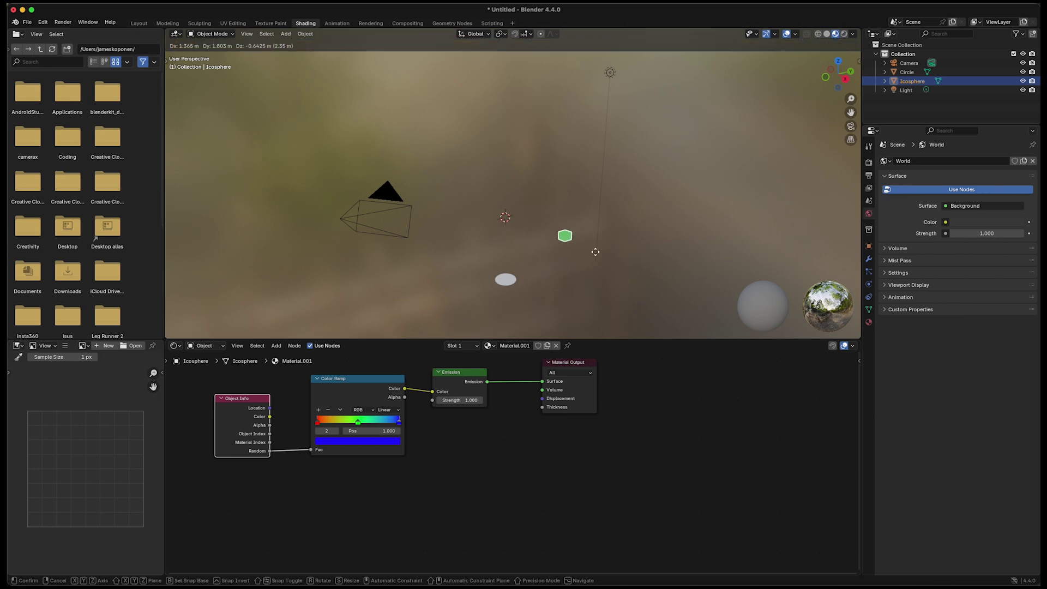
pyautogui.click(709, 336)
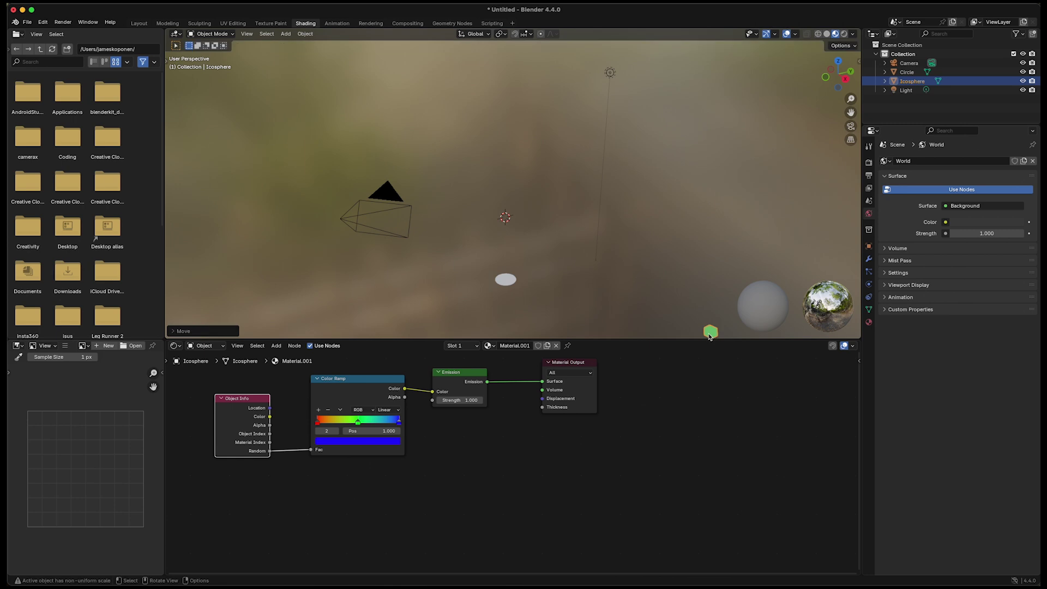
pyautogui.press('KP_0')
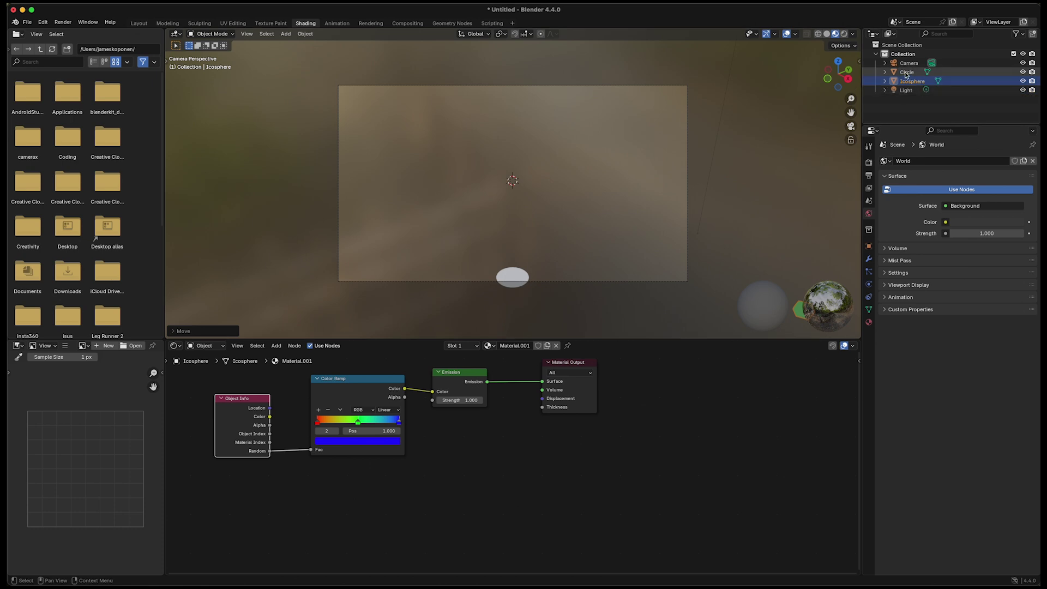
pyautogui.click(506, 277)
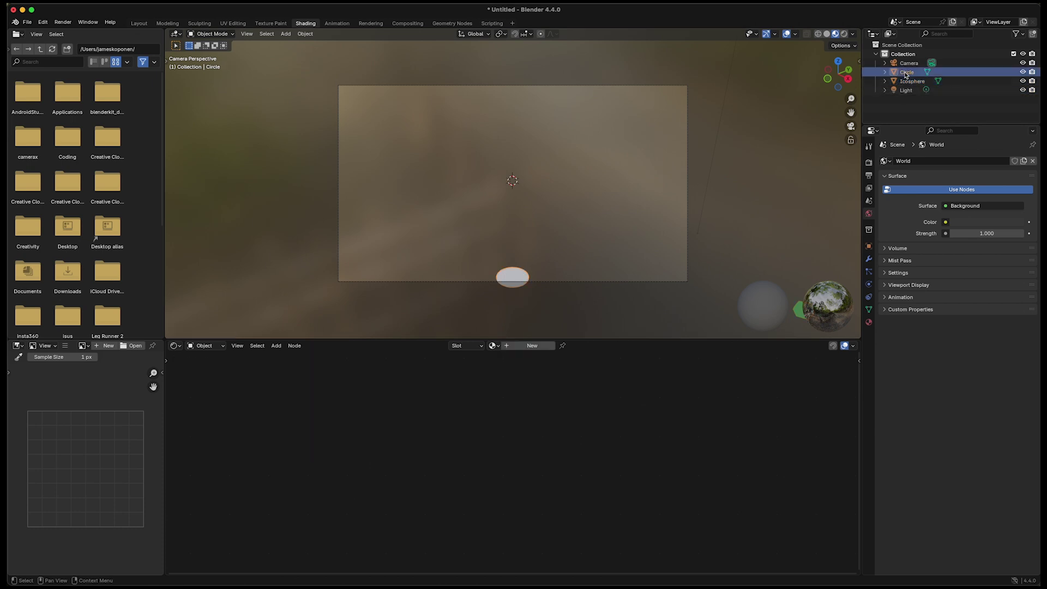
# Add a particle system to the Circle with Number set to 7500, and preview the playback.
pyautogui.click(868, 271)
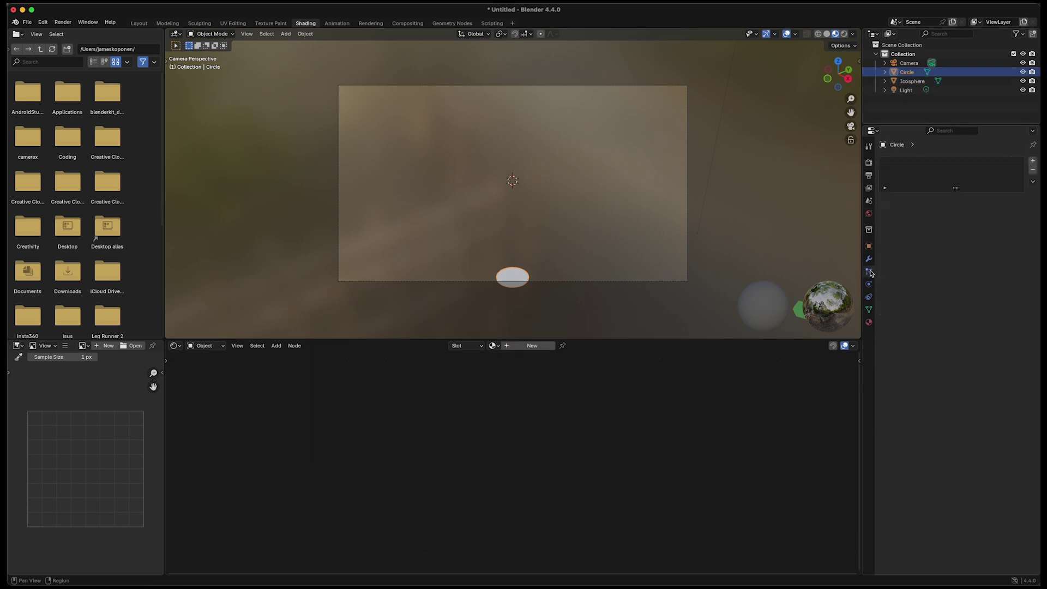
pyautogui.click(1032, 160)
pyautogui.click(967, 238)
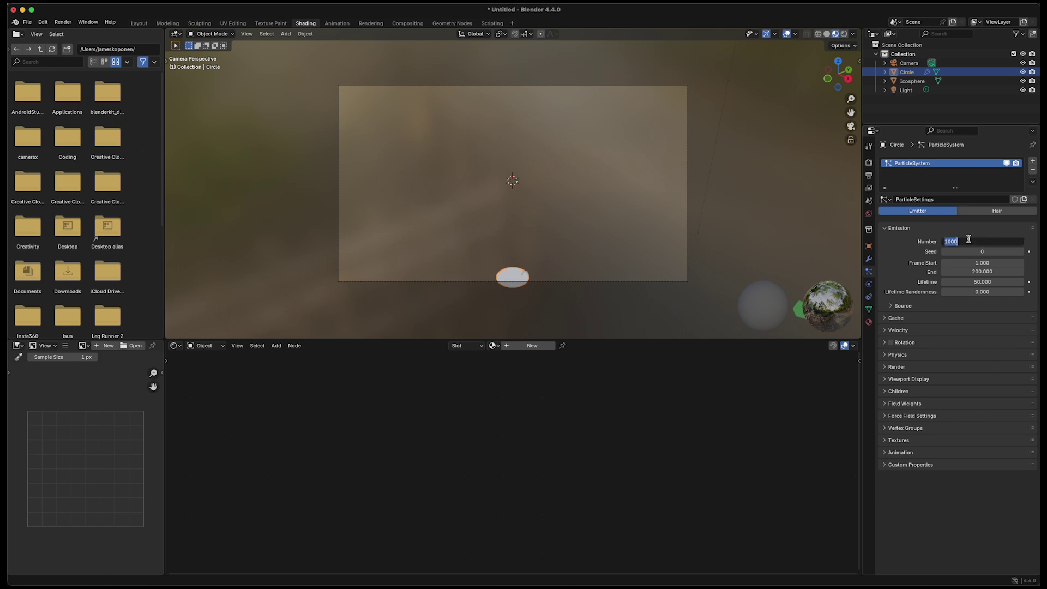
pyautogui.write('7500')
pyautogui.press('Return')
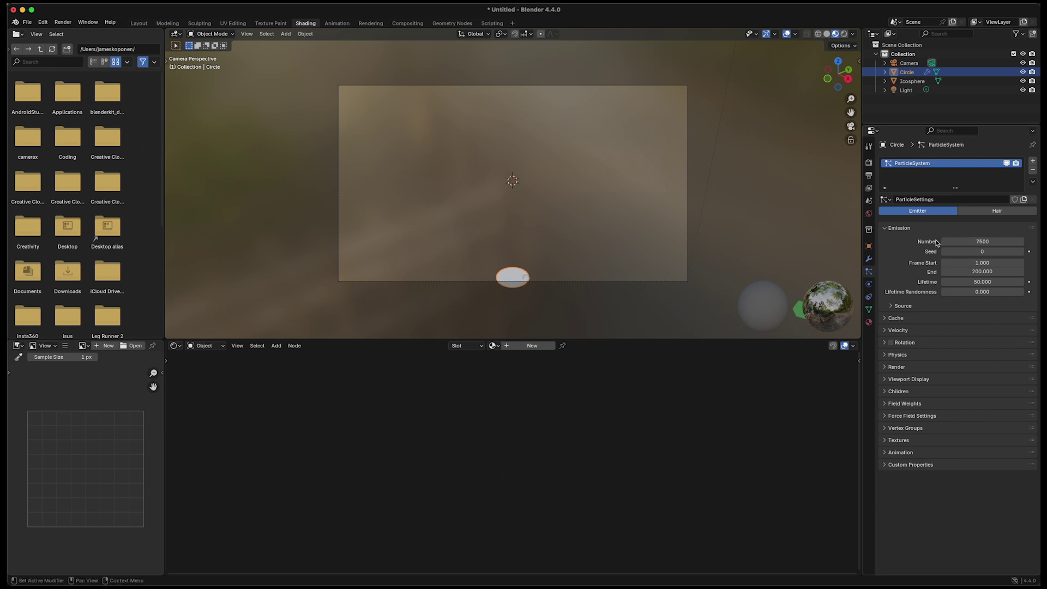
pyautogui.press('space')
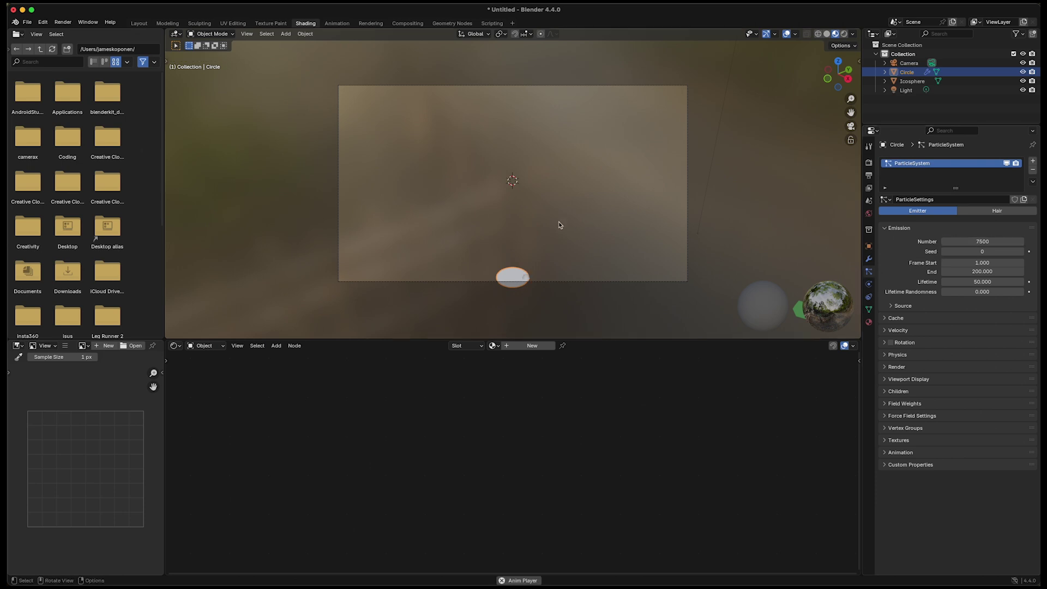
pyautogui.press('space')
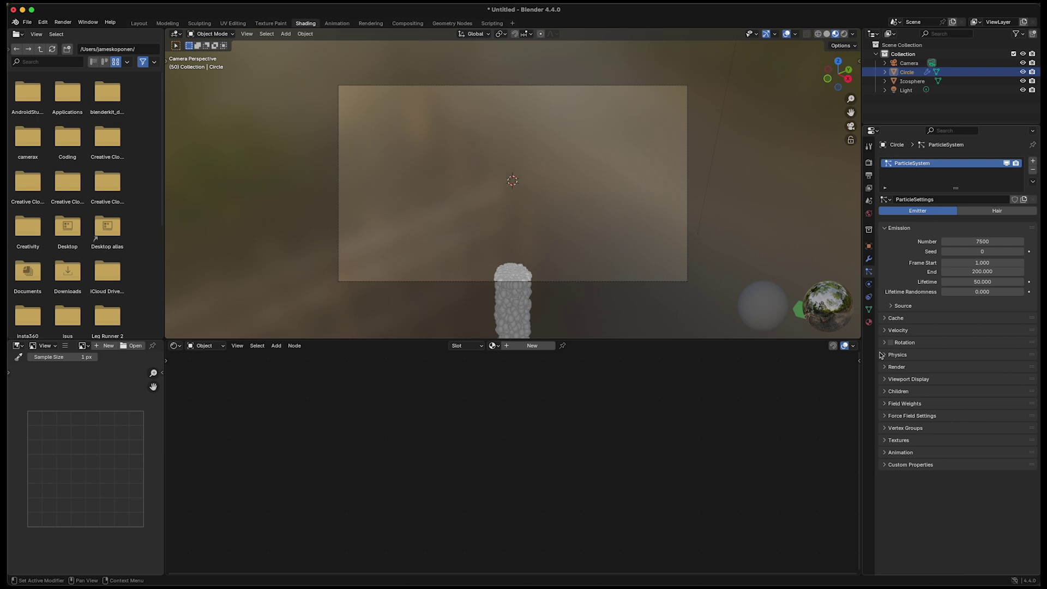
pyautogui.click(885, 330)
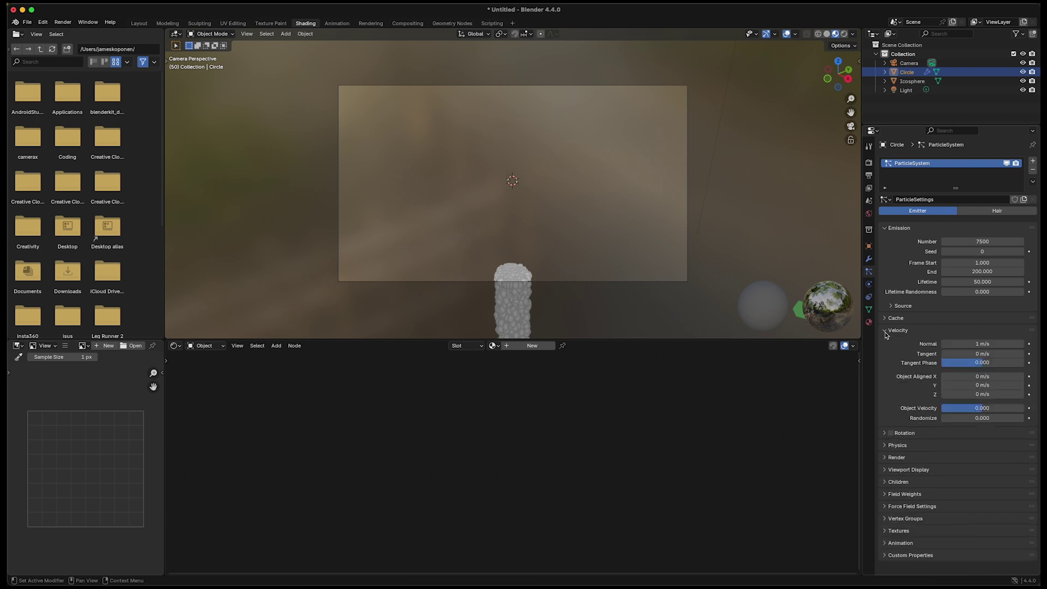
# Set the particle Z velocity to 4 m/s and Randomize to 1, previewing the spray after each change.
pyautogui.click(964, 395)
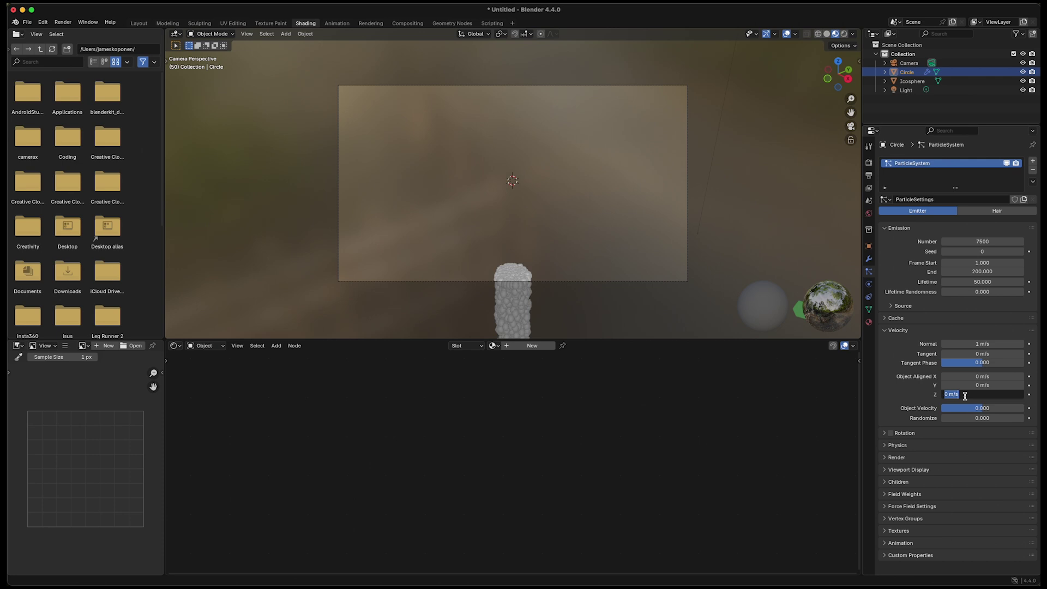
pyautogui.write('4')
pyautogui.press('Return')
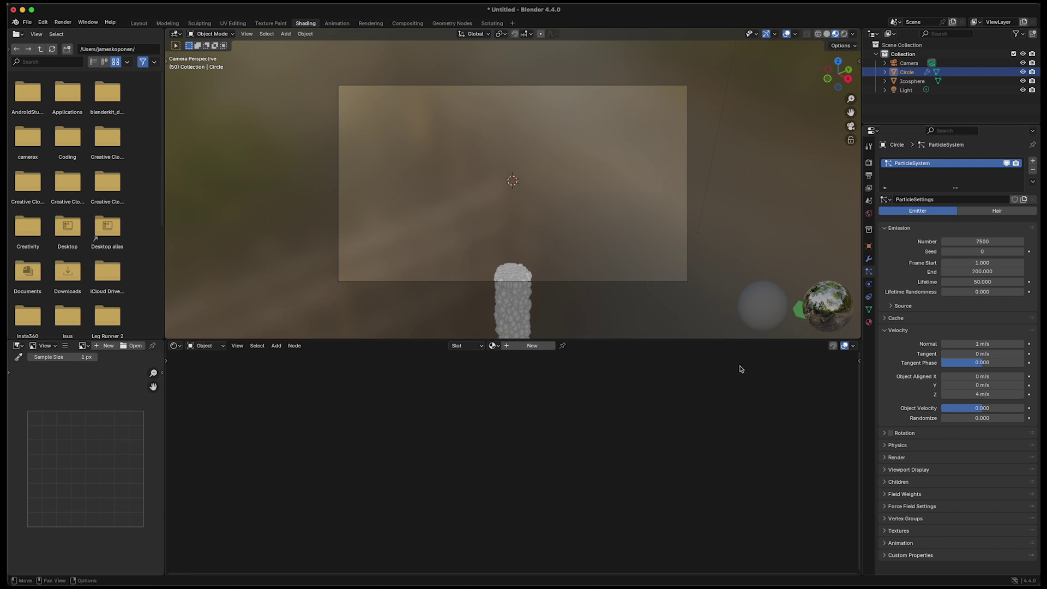
pyautogui.press('space')
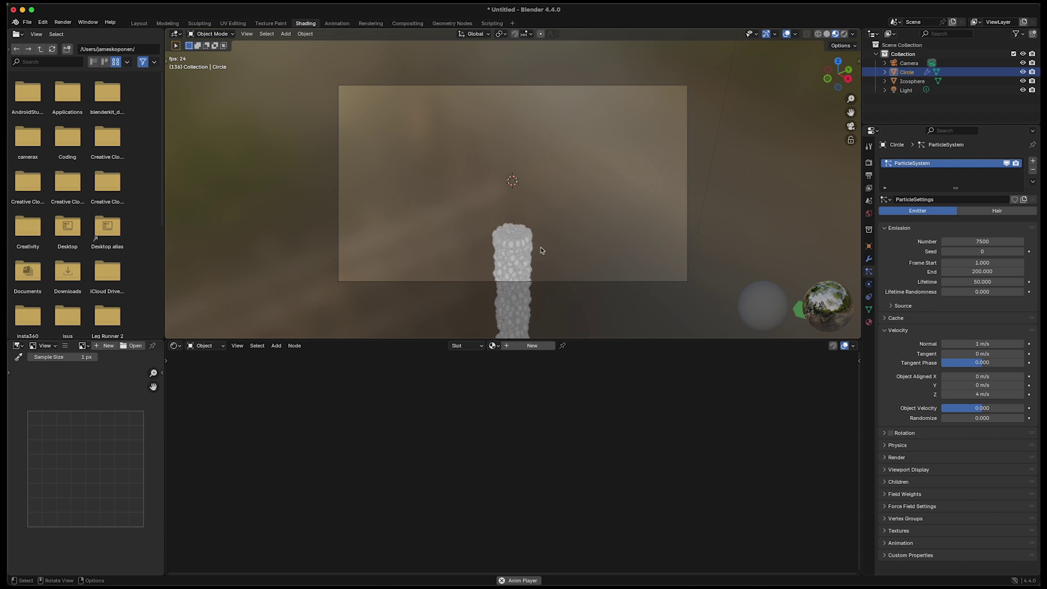
pyautogui.press('space')
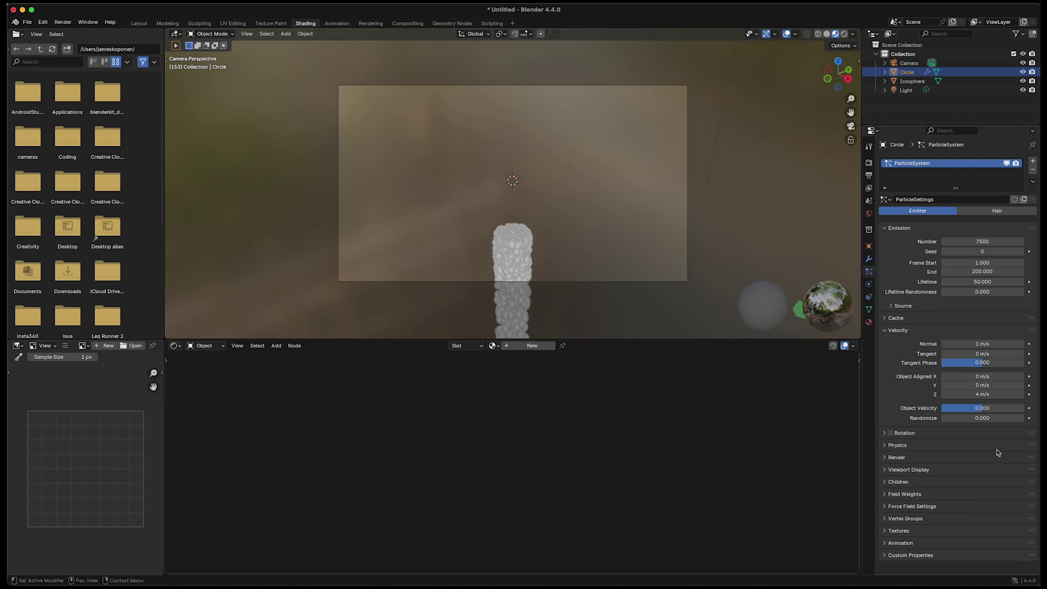
pyautogui.click(964, 418)
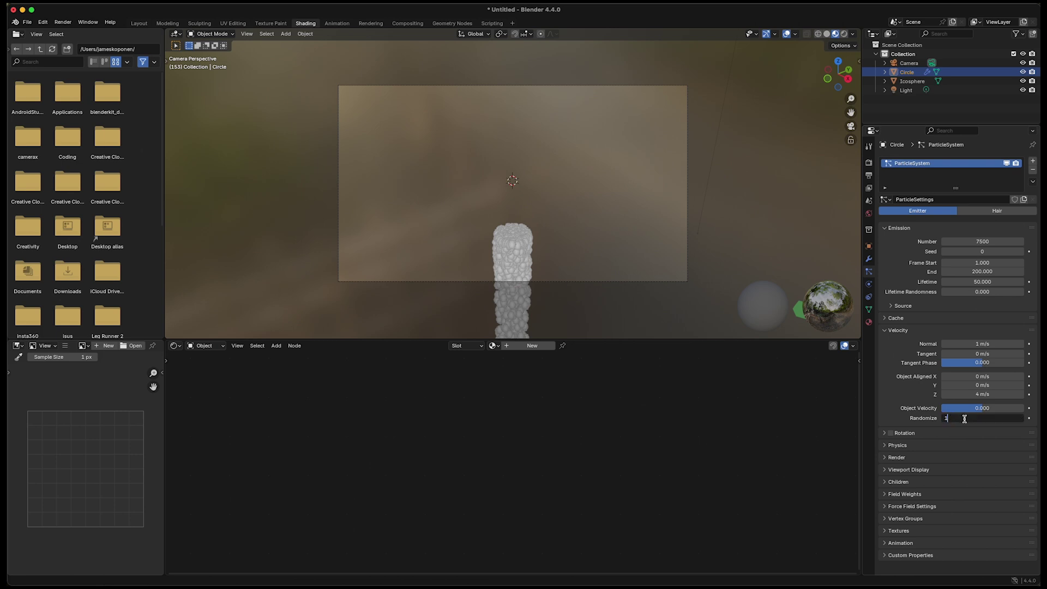
pyautogui.write('1')
pyautogui.press('Return')
pyautogui.press('space')
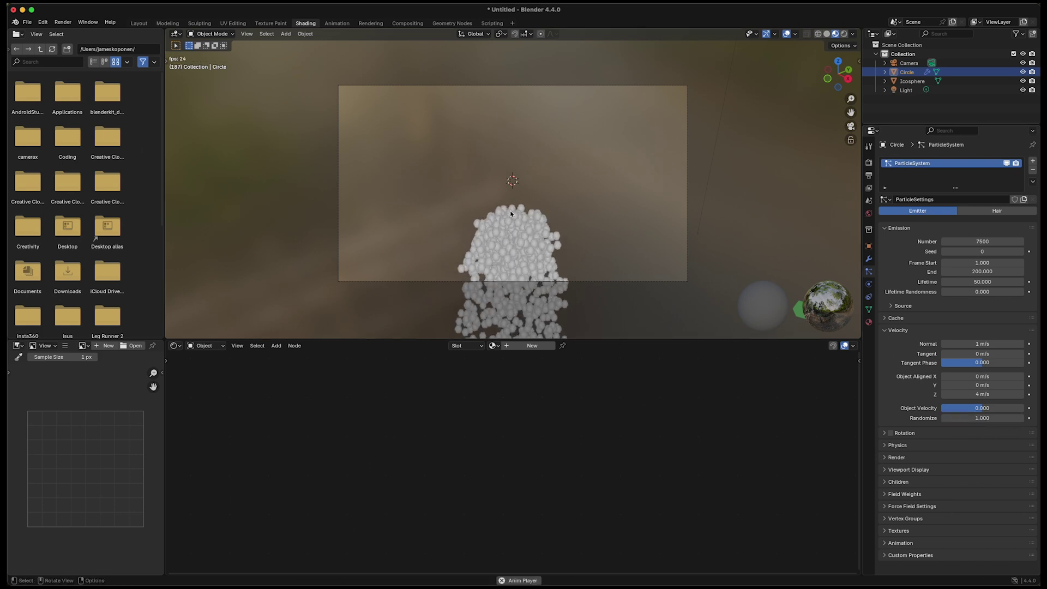
pyautogui.press('space')
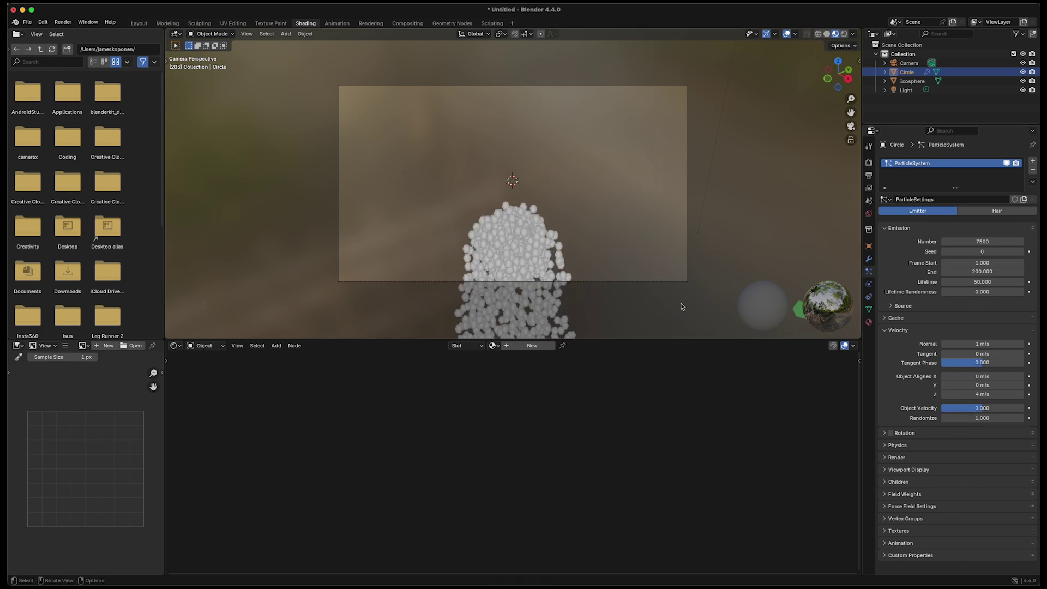
# Set the Gravity field weight to 0.2 and play the simulation to frame 41.
pyautogui.click(885, 495)
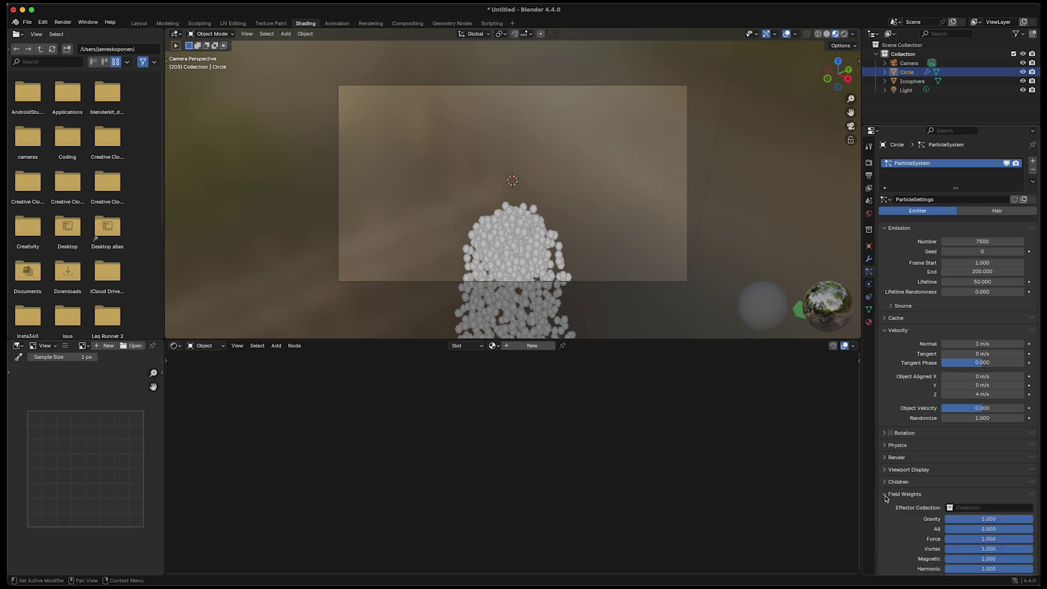
pyautogui.doubleClick(974, 519)
pyautogui.write('0.2')
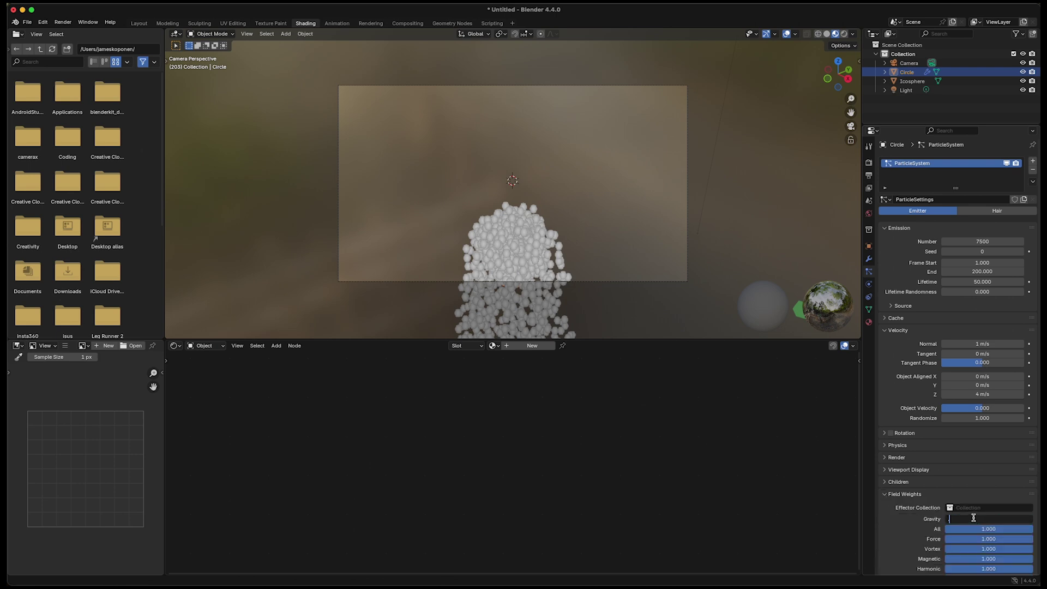
pyautogui.press('Return')
pyautogui.press('space')
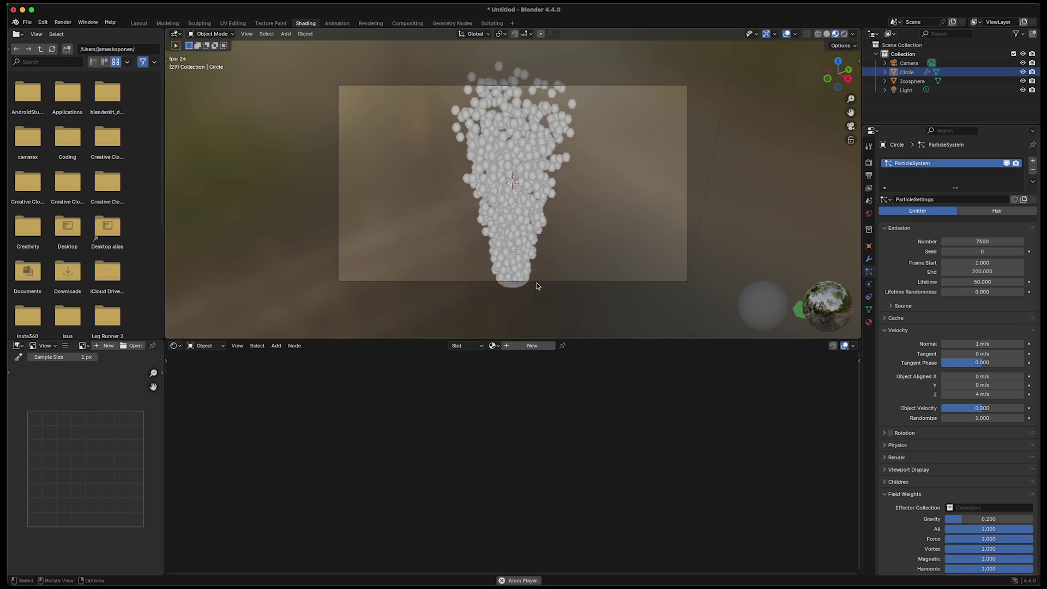
pyautogui.press('space')
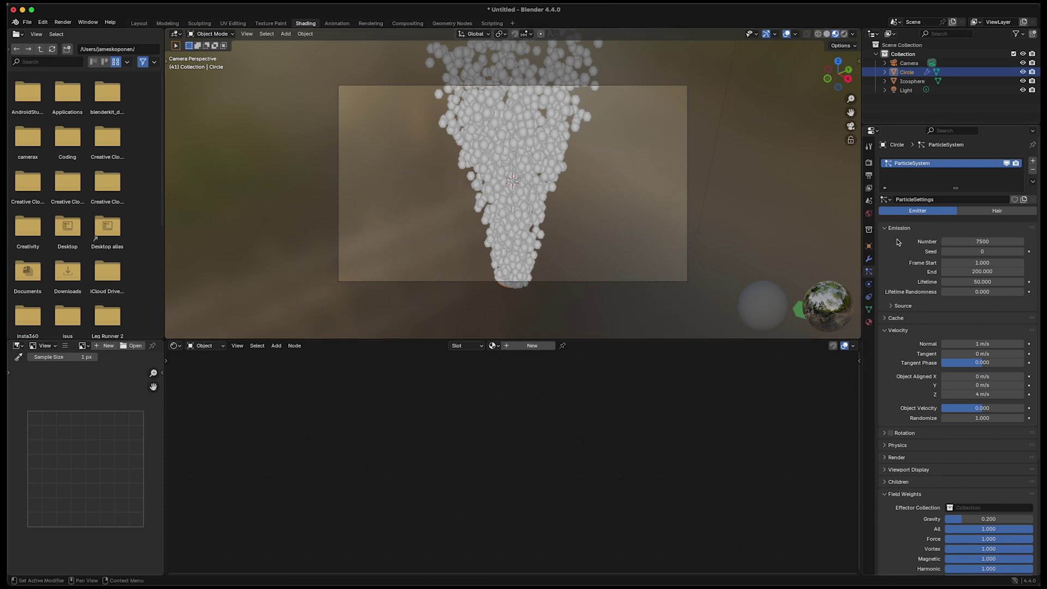
# Set the particles' Render As to Object with Icosphere as the Instance Object.
pyautogui.click(884, 332)
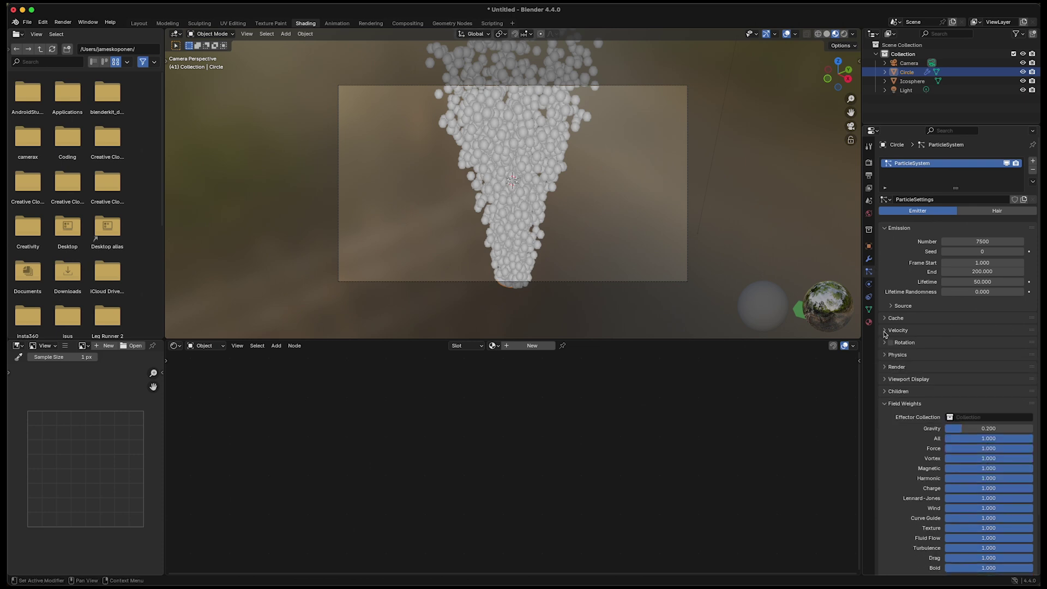
pyautogui.click(884, 405)
pyautogui.click(885, 368)
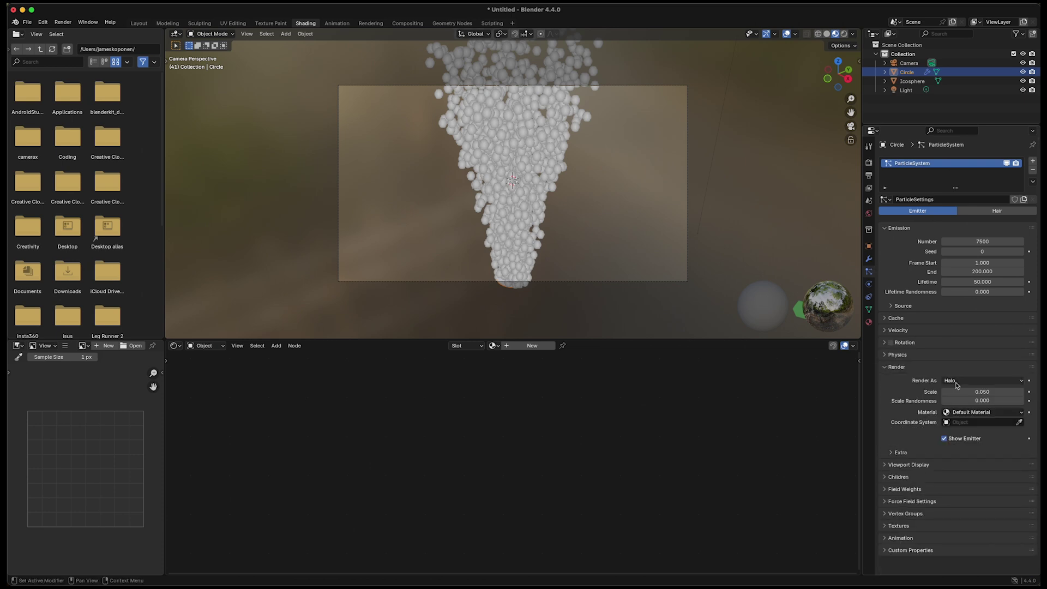
pyautogui.click(964, 381)
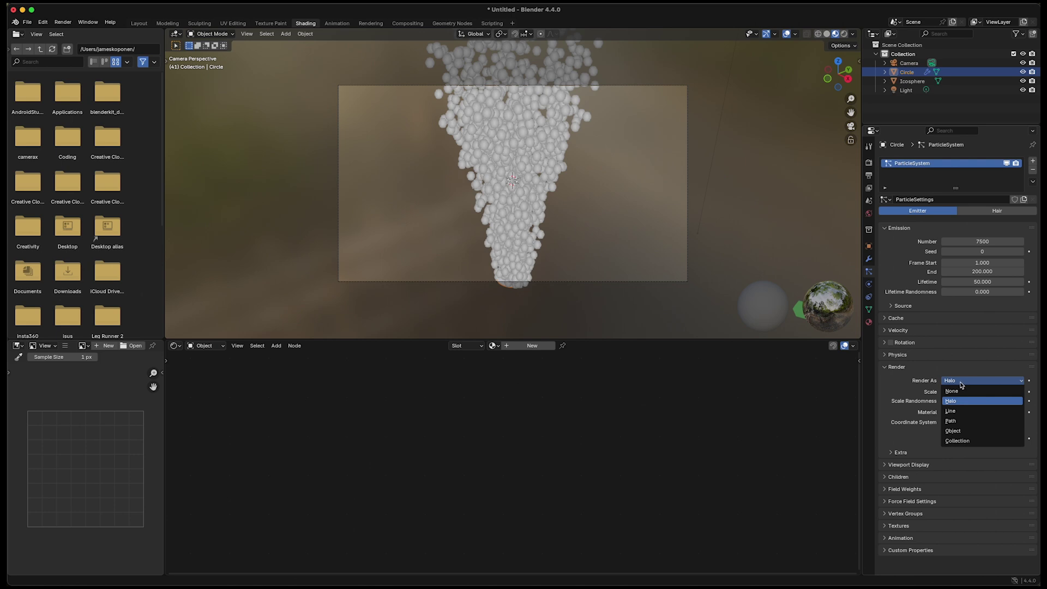
pyautogui.click(957, 431)
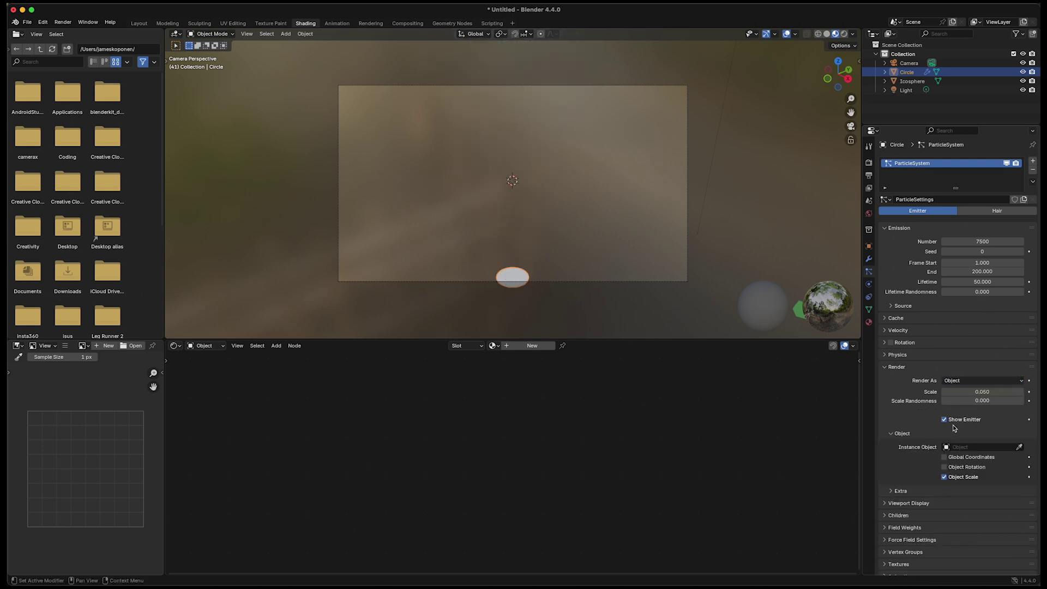
pyautogui.click(946, 448)
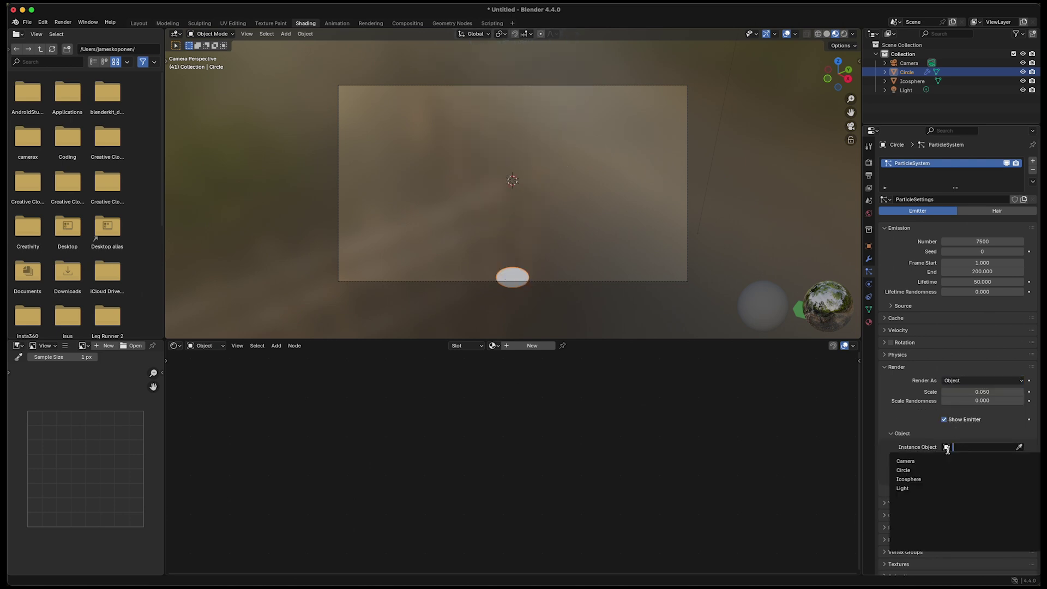
pyautogui.click(899, 480)
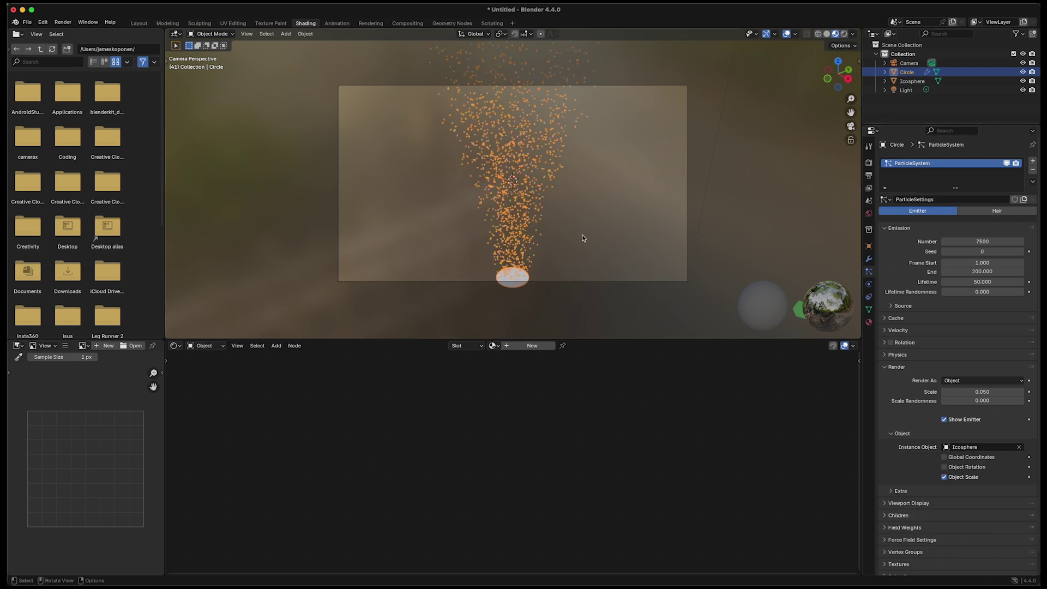
pyautogui.moveTo(553, 229); pyautogui.dragTo(555, 231, button='middle')
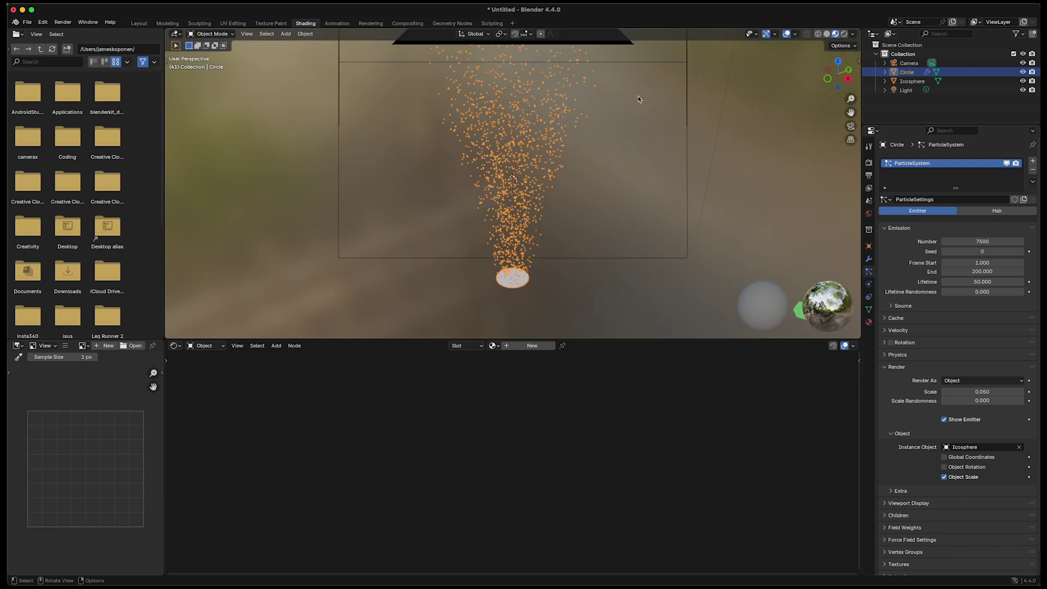
# Do an F12 test render, then set the World background colour to pure black (#000000).
pyautogui.press('F12')
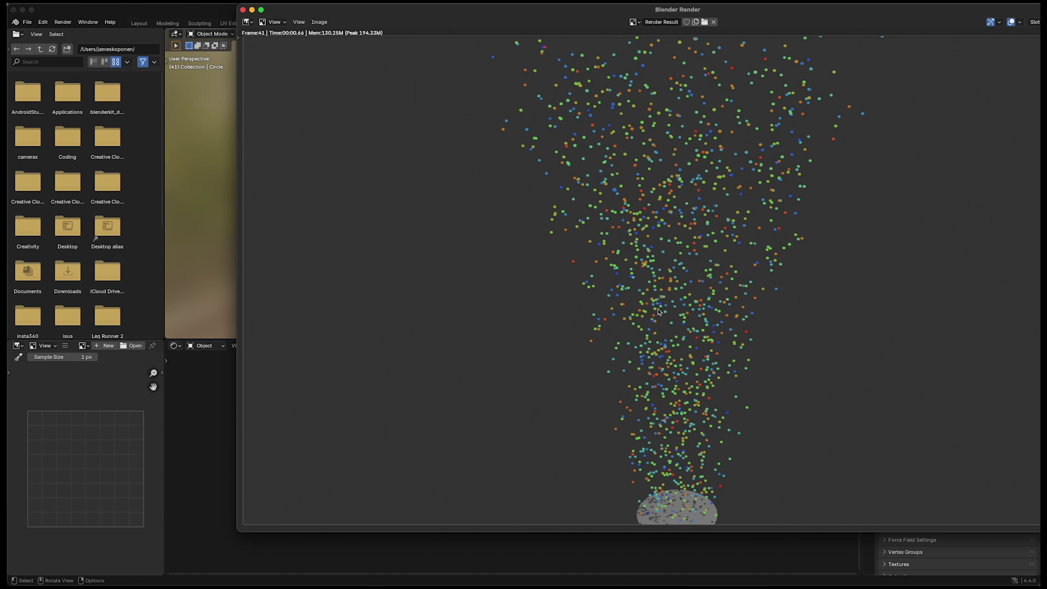
pyautogui.click(243, 10)
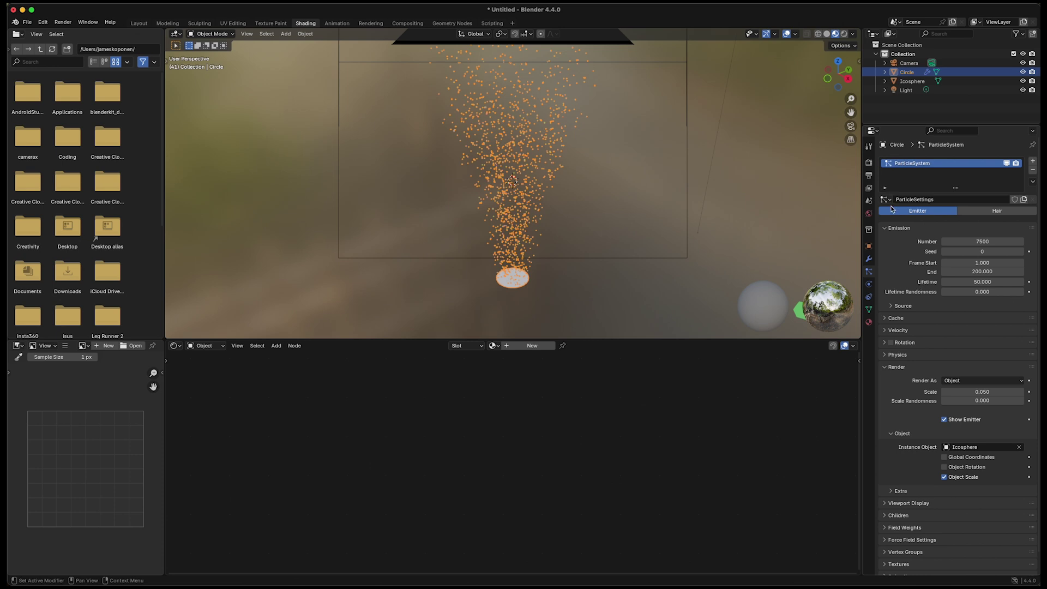
pyautogui.click(869, 213)
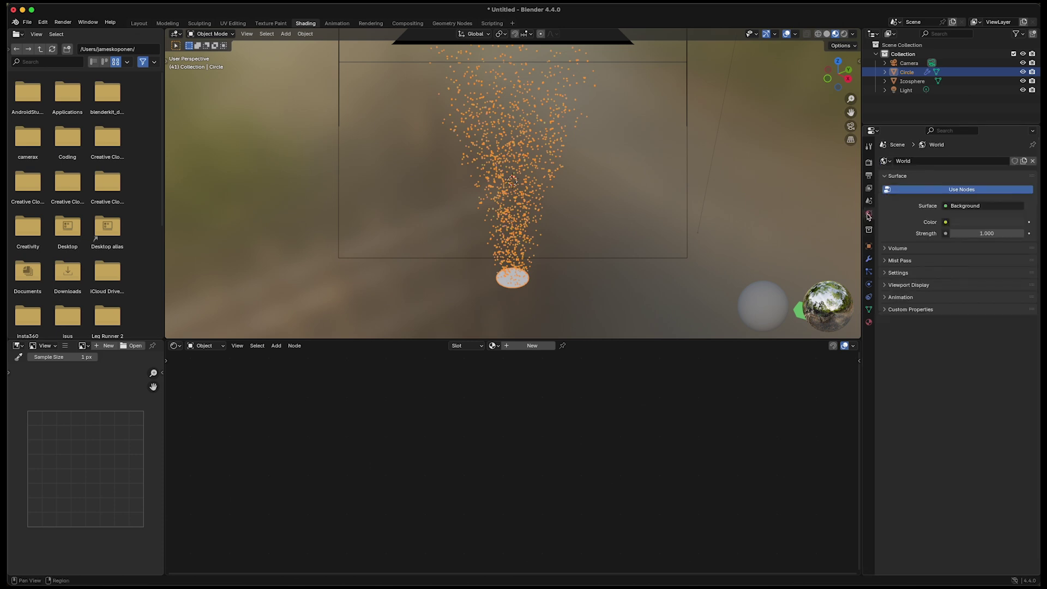
pyautogui.click(971, 225)
pyautogui.moveTo(1017, 132); pyautogui.dragTo(1018, 143)
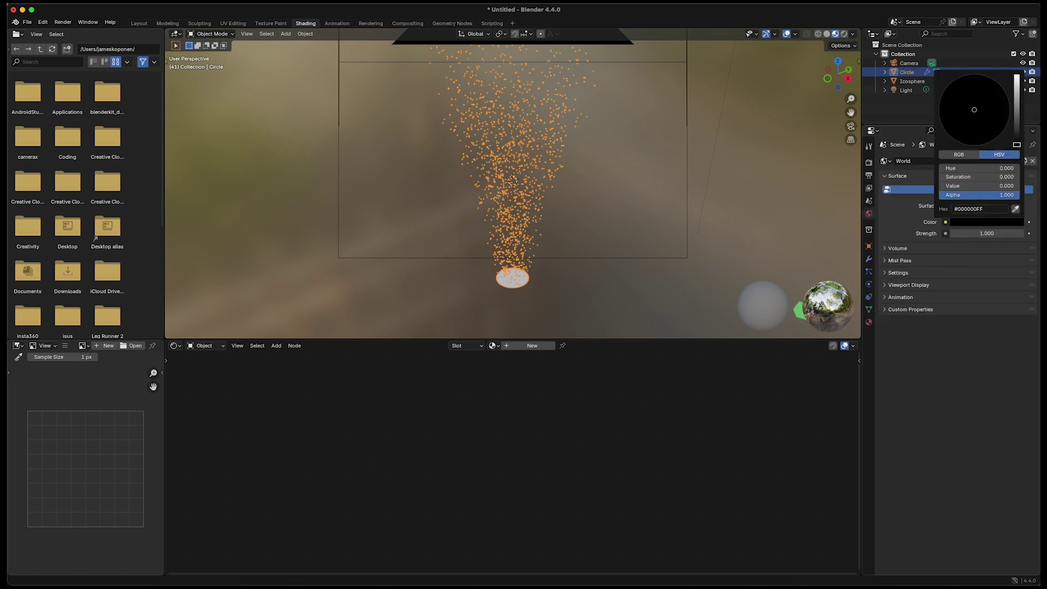
pyautogui.click(415, 267)
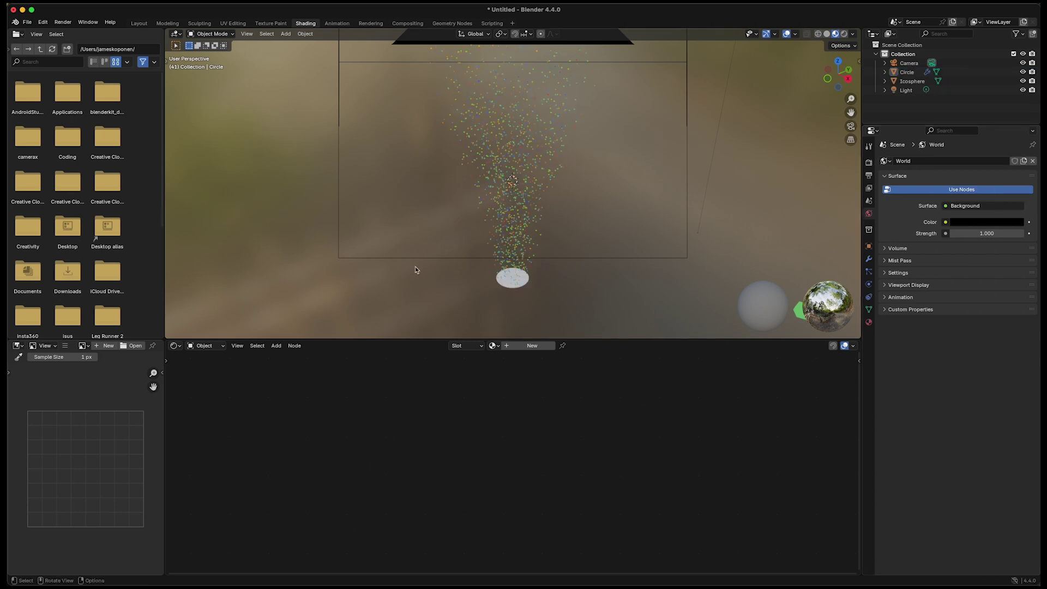
pyautogui.press('F12')
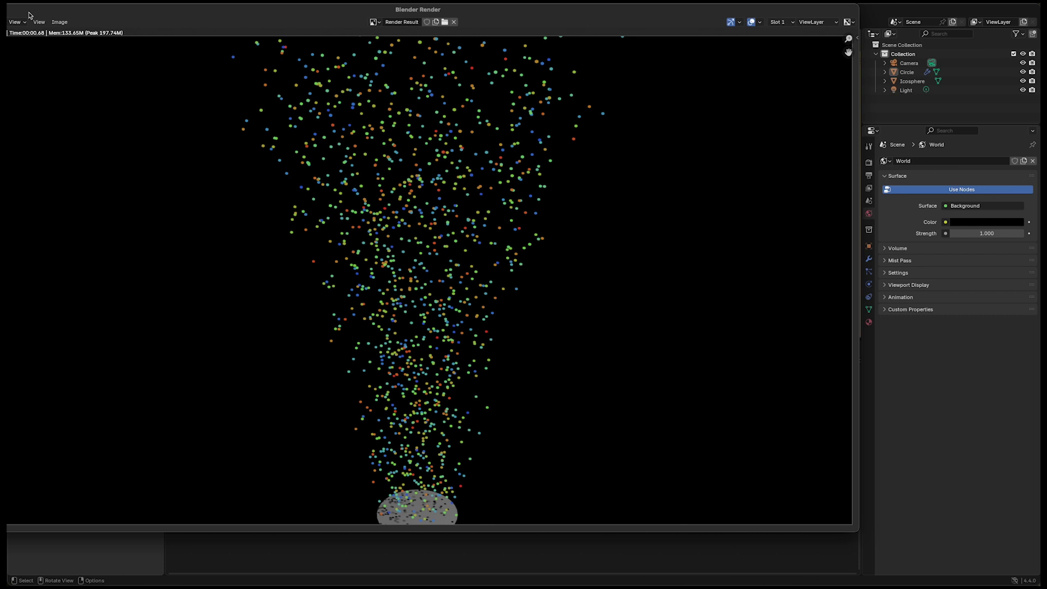
pyautogui.moveTo(28, 15); pyautogui.dragTo(60, 28)
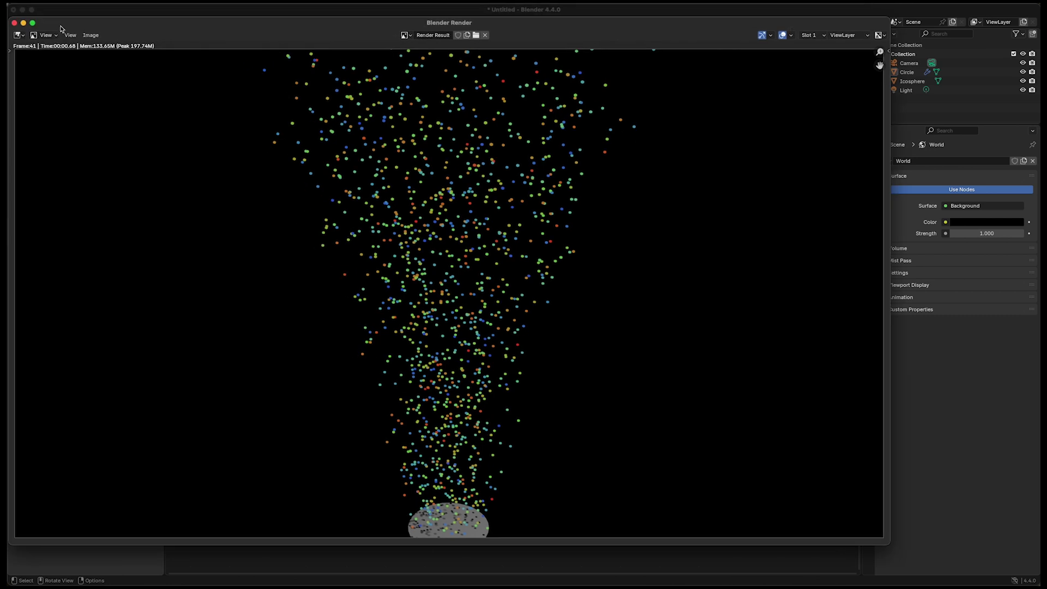
pyautogui.click(15, 23)
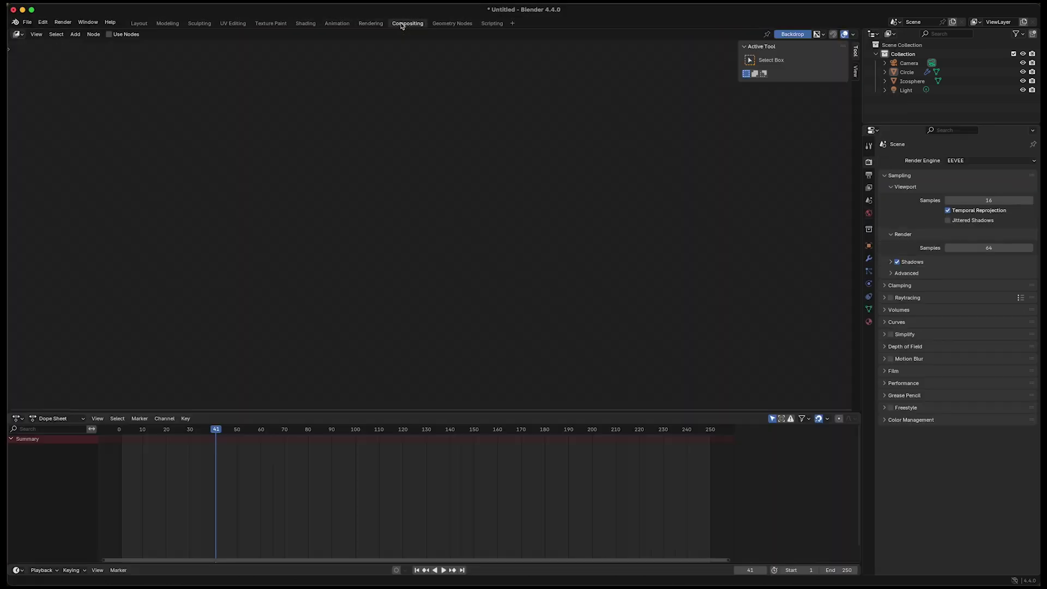
# In Compositing, enable Use Nodes and split off a 3D view looking through the camera.
pyautogui.click(407, 24)
pyautogui.click(115, 34)
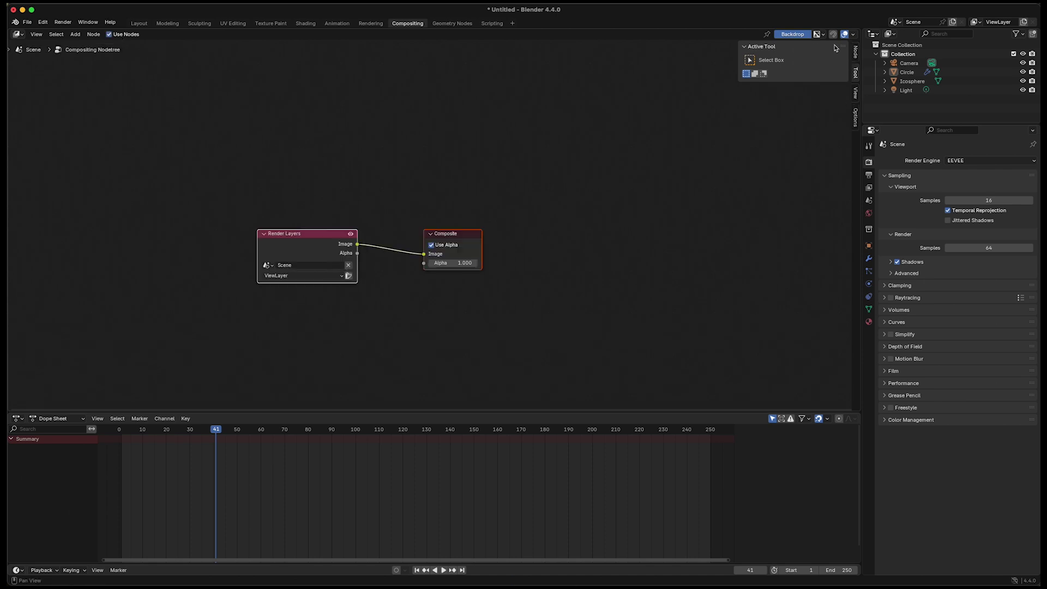
pyautogui.moveTo(860, 29); pyautogui.dragTo(516, 41)
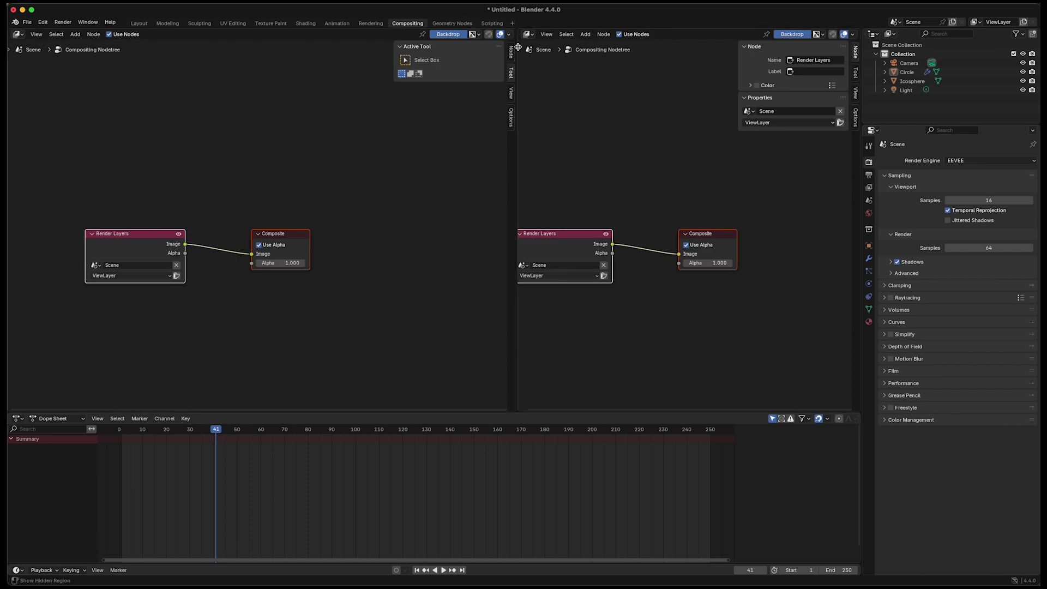
pyautogui.click(527, 33)
pyautogui.click(545, 59)
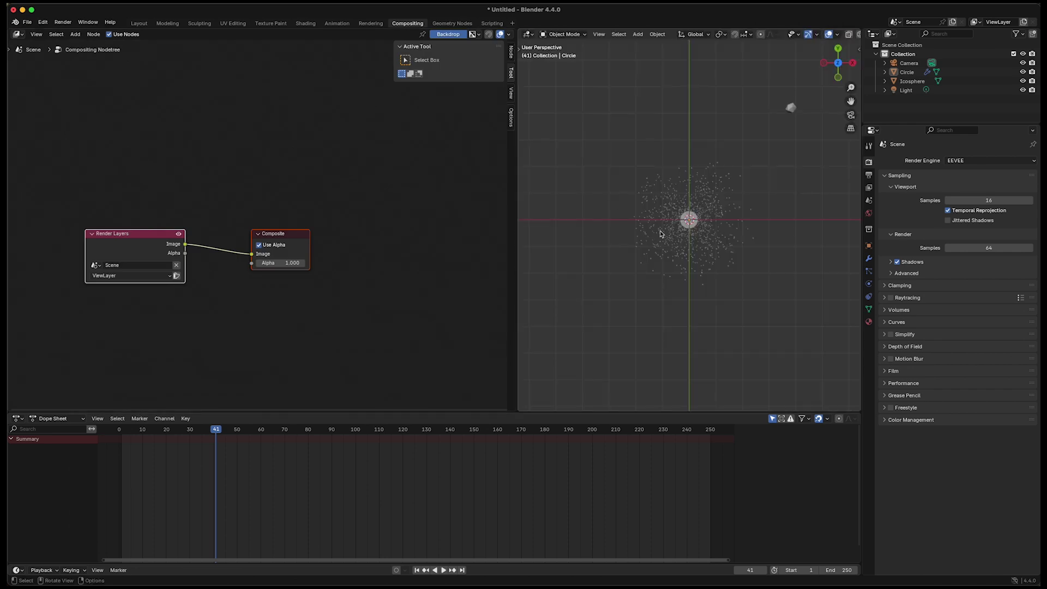
pyautogui.press('KP_0')
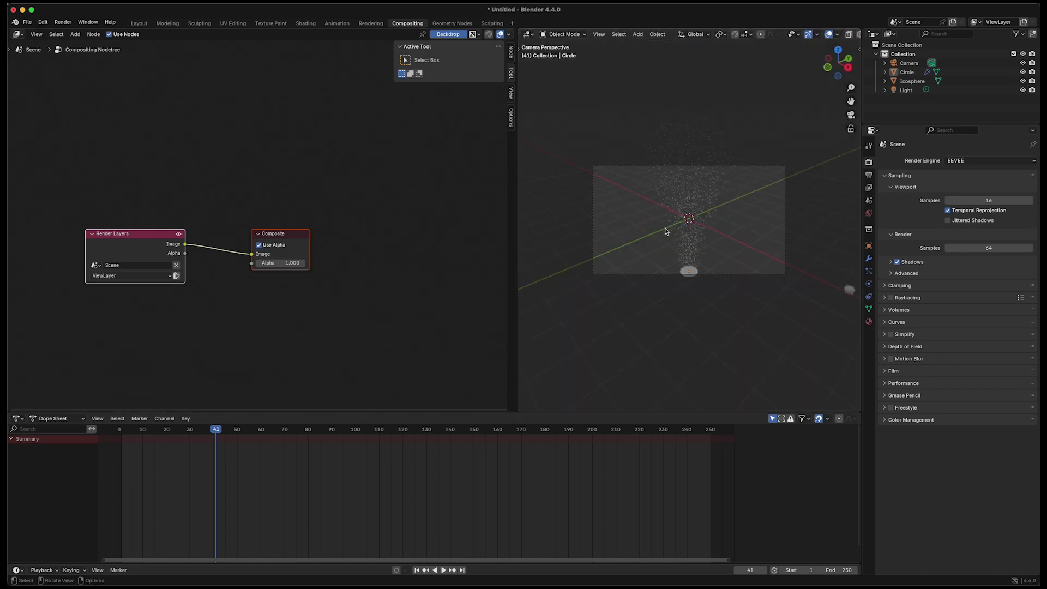
# Give that view Rendered shading with Compositor set to Always, zoomed into the camera frame.
pyautogui.moveTo(867, 45)
pyautogui.mouseDown()
pyautogui.moveTo(854, 44)
pyautogui.moveTo(900, 44)
pyautogui.mouseUp()
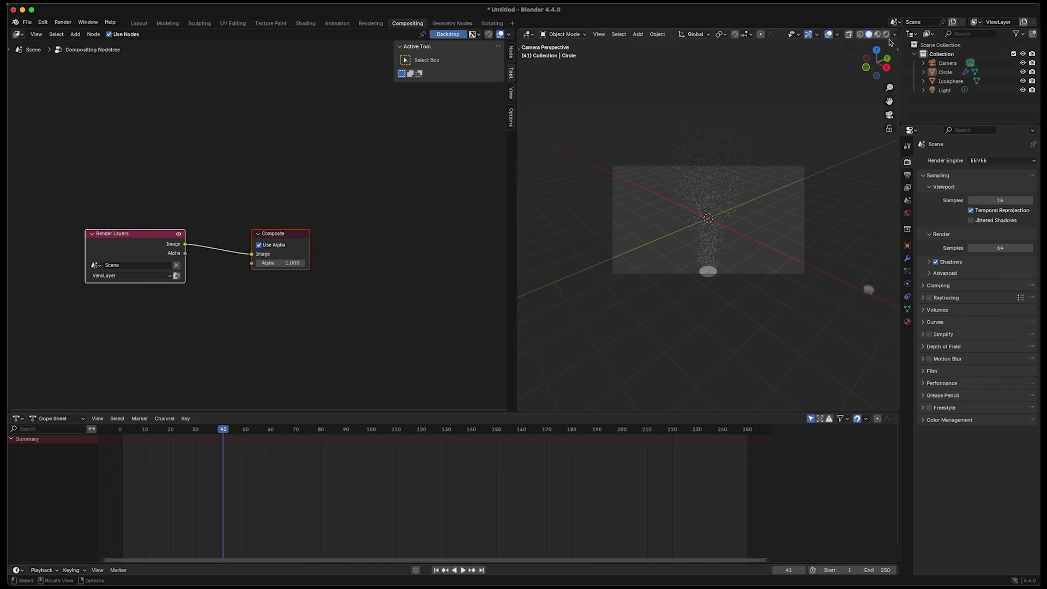
pyautogui.click(885, 34)
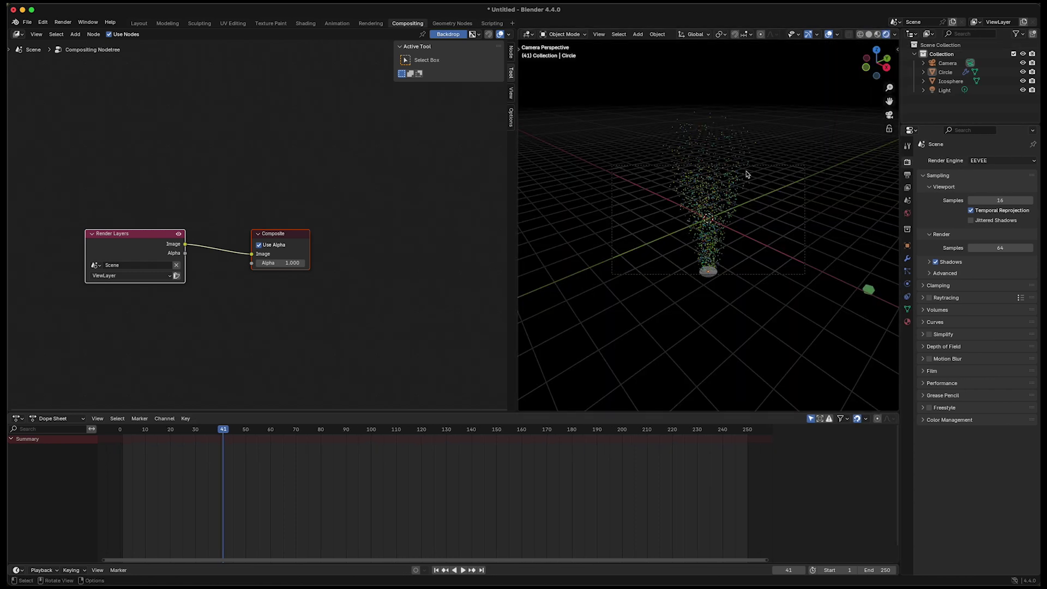
pyautogui.click(894, 34)
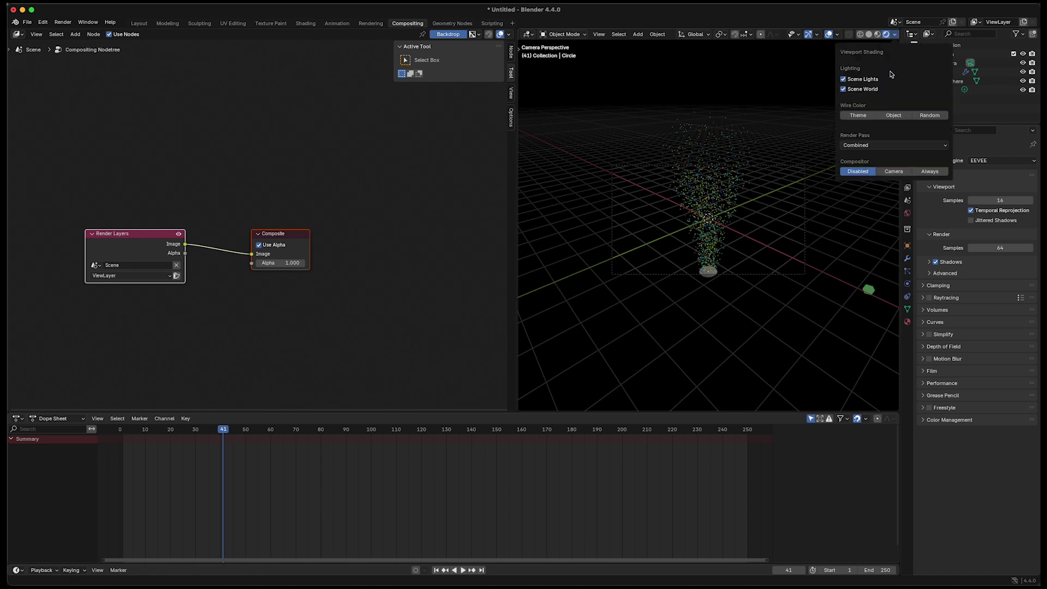
pyautogui.click(926, 172)
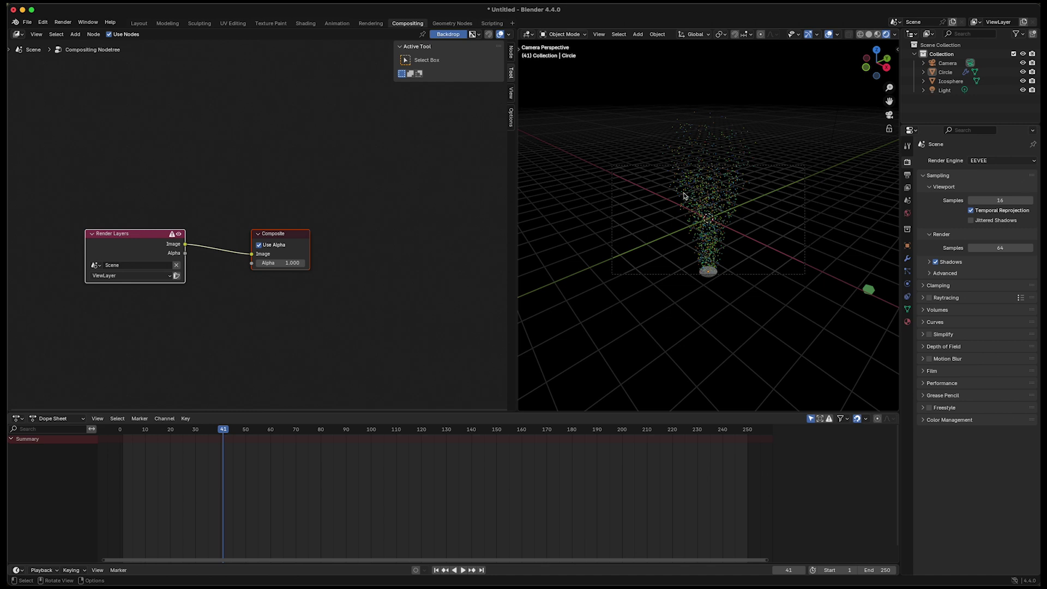
pyautogui.keyDown('ctrl'); pyautogui.scroll(5, 684, 196); pyautogui.keyUp('ctrl')
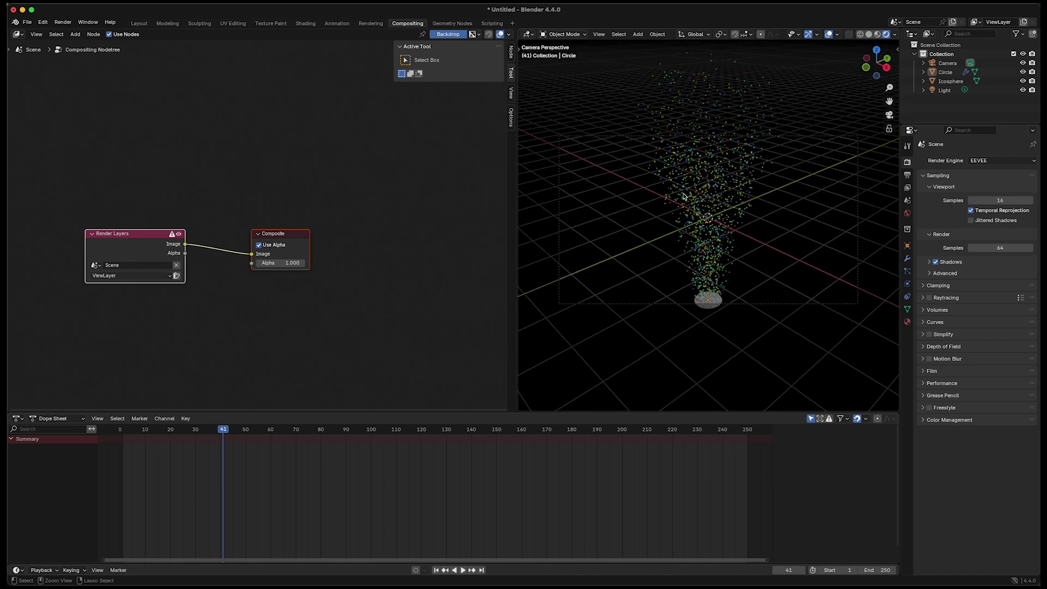
pyautogui.keyDown('ctrl'); pyautogui.scroll(1, 685, 196); pyautogui.keyUp('ctrl')
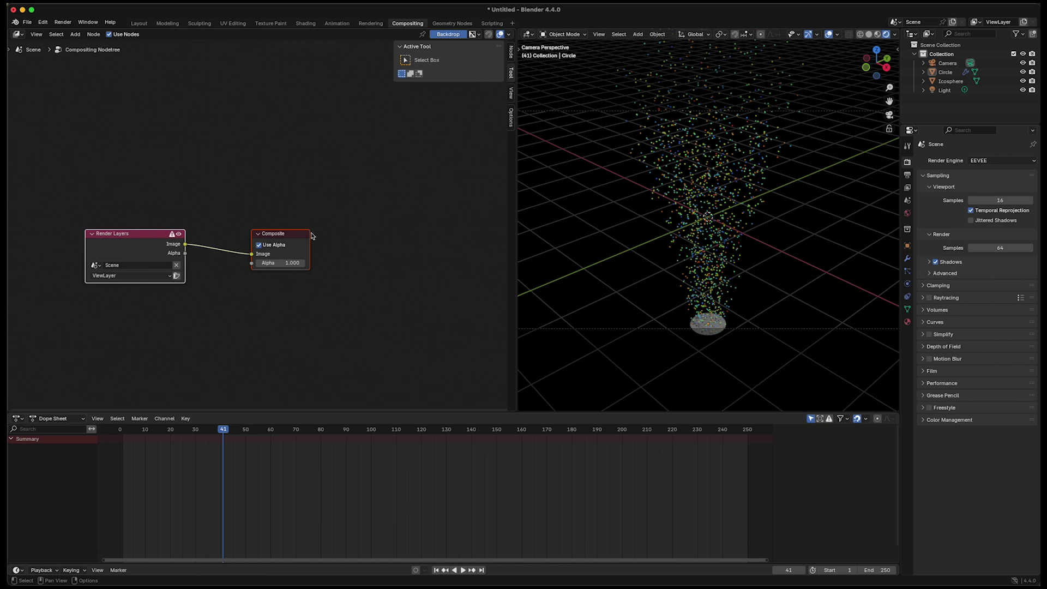
# Drop a searched-for Glare node onto the Render Layers–Composite link, then go to Shading.
pyautogui.moveTo(297, 234); pyautogui.dragTo(344, 235)
pyautogui.hotkey('shift', 'a')
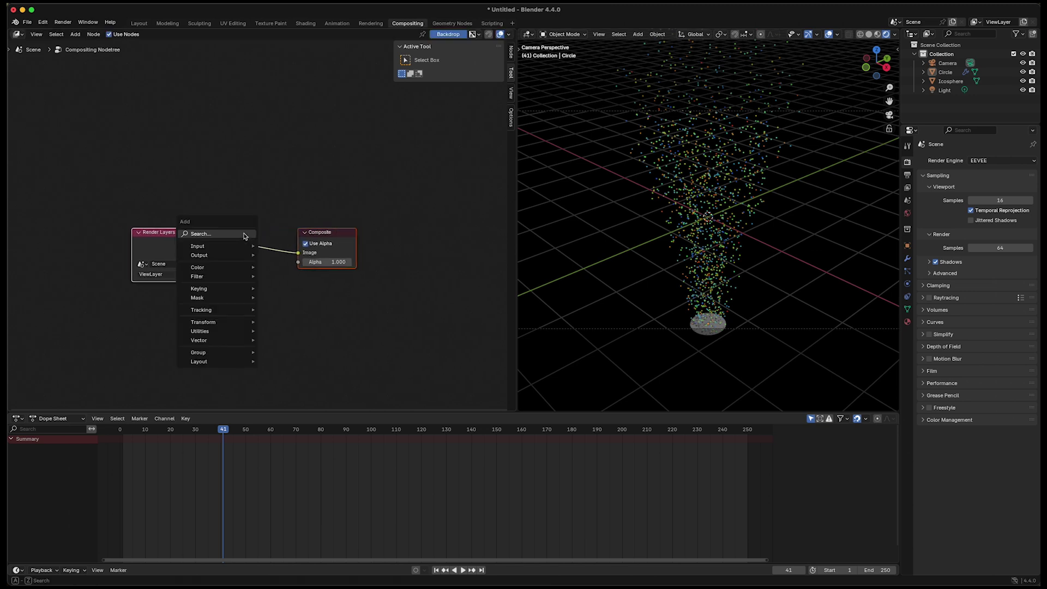
pyautogui.click(242, 235)
pyautogui.write('glare')
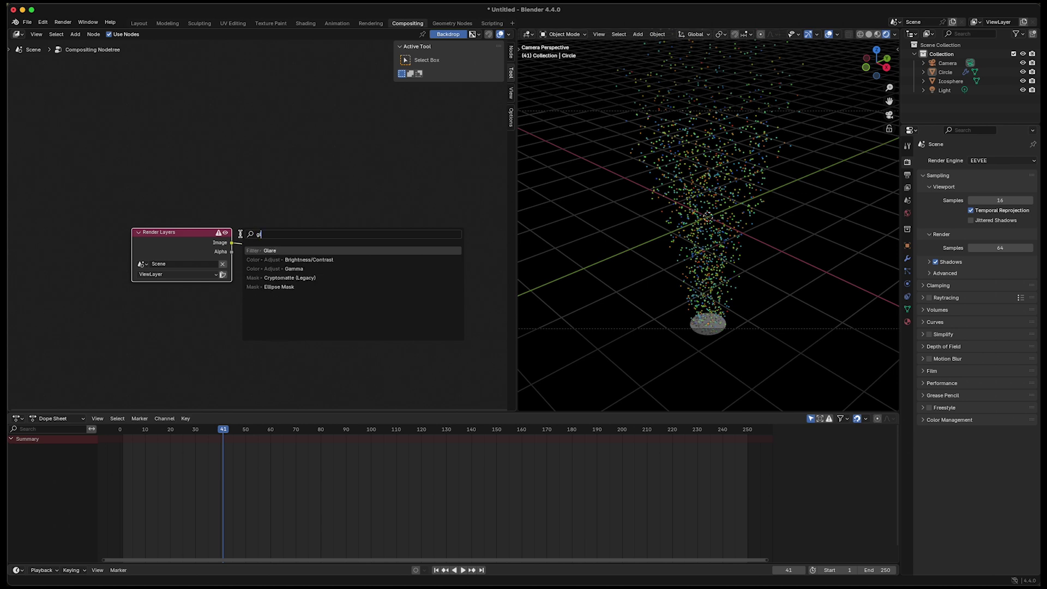
pyautogui.press('Return')
pyautogui.click(249, 219)
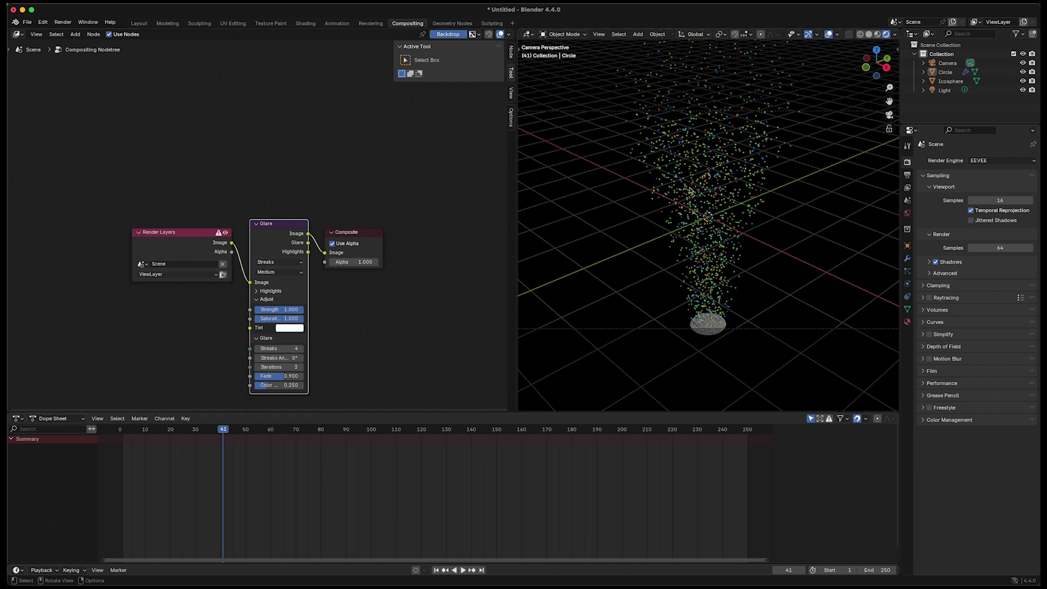
pyautogui.click(305, 23)
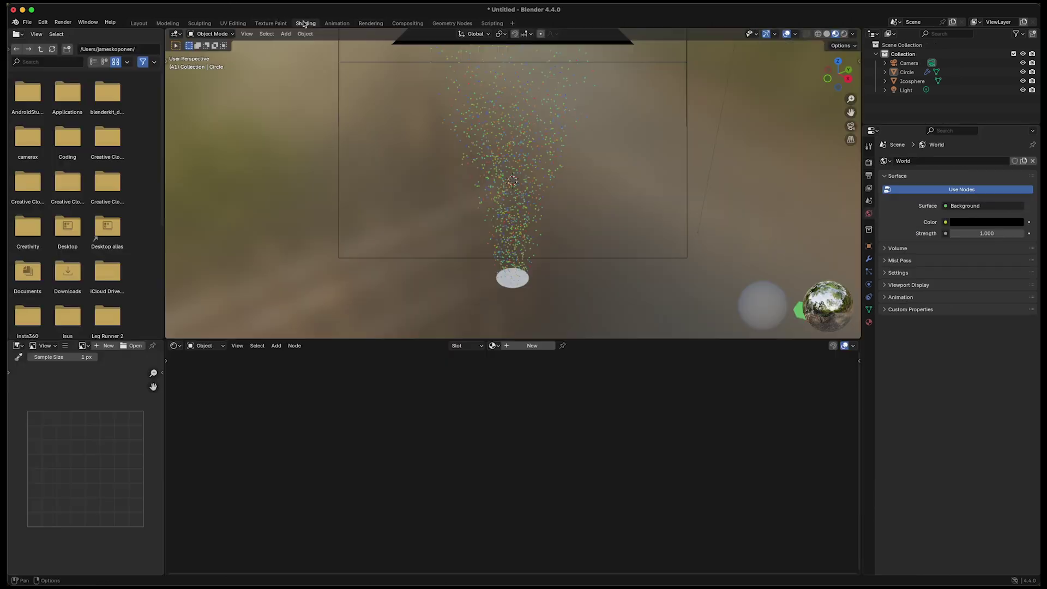
# Select the Icosphere and enter 5 in its Emission node's Strength field.
pyautogui.click(912, 81)
pyautogui.click(463, 400)
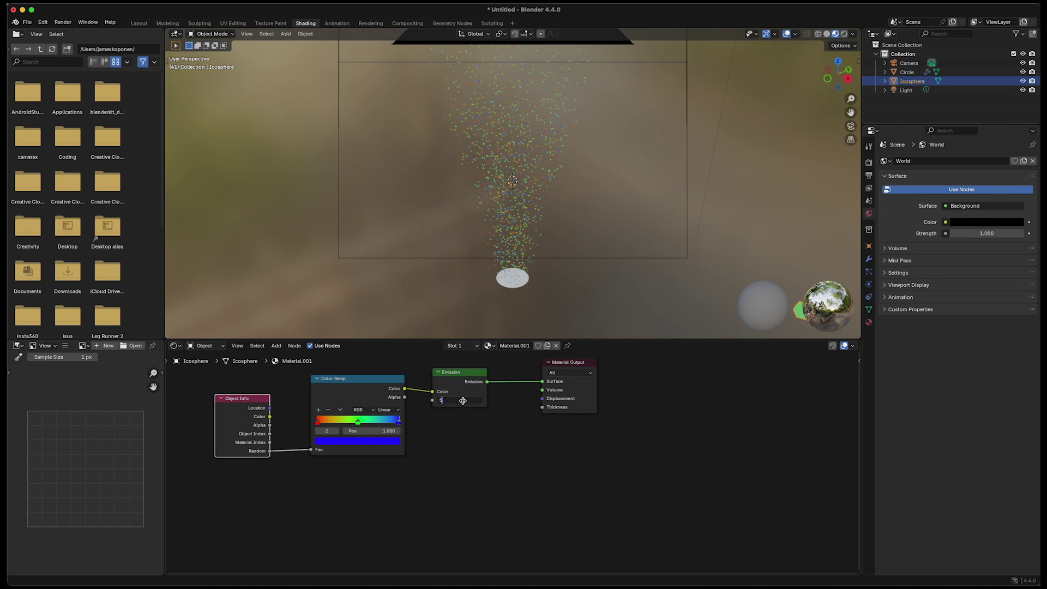
pyautogui.write('5')
pyautogui.press('Return')
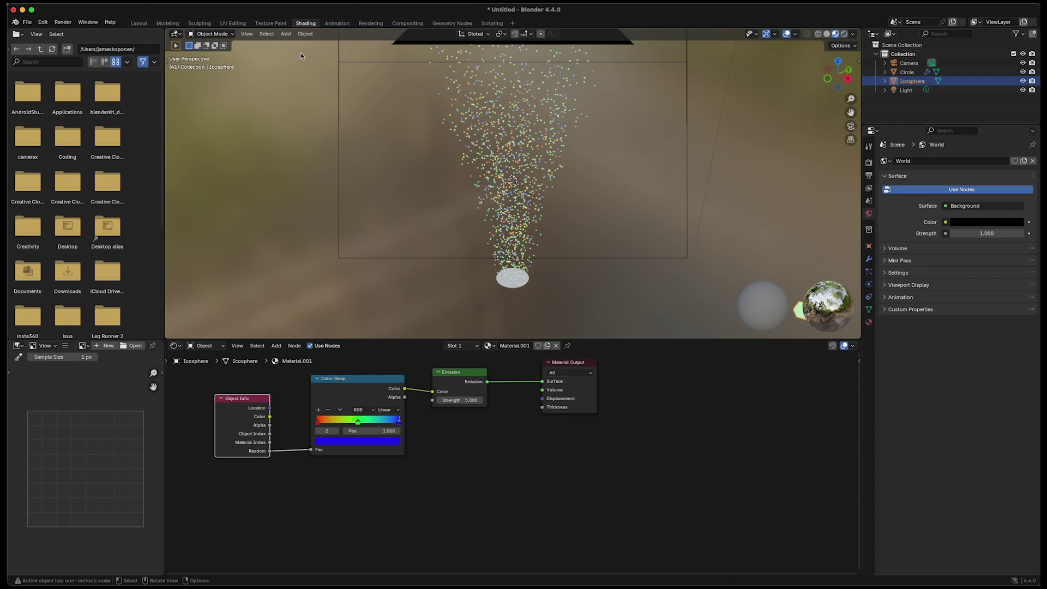
# Back in Compositing, play and pause the particle animation, stopping at frame 140.
pyautogui.click(408, 23)
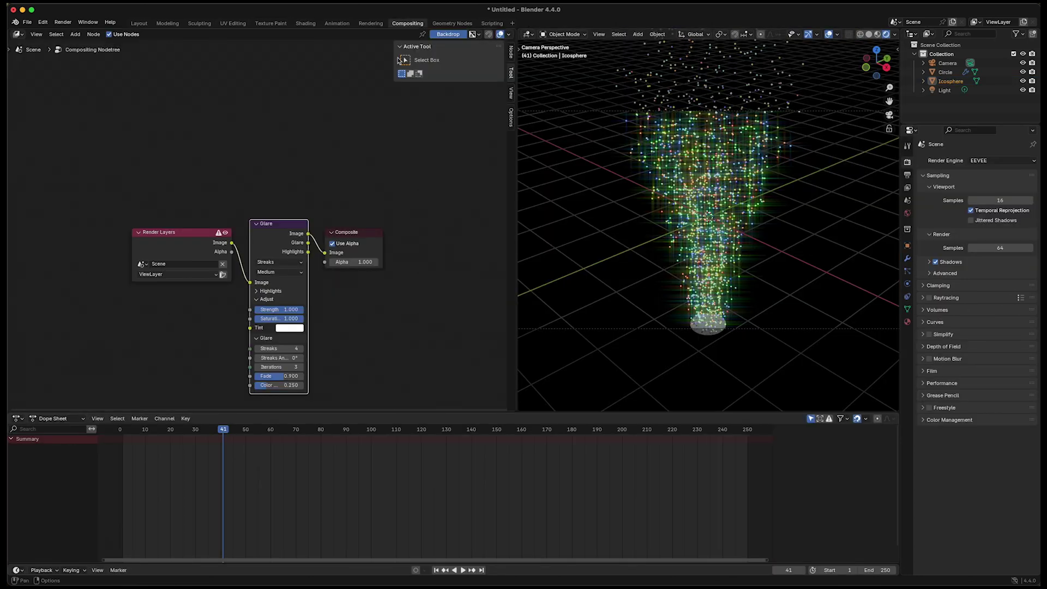
pyautogui.press('space')
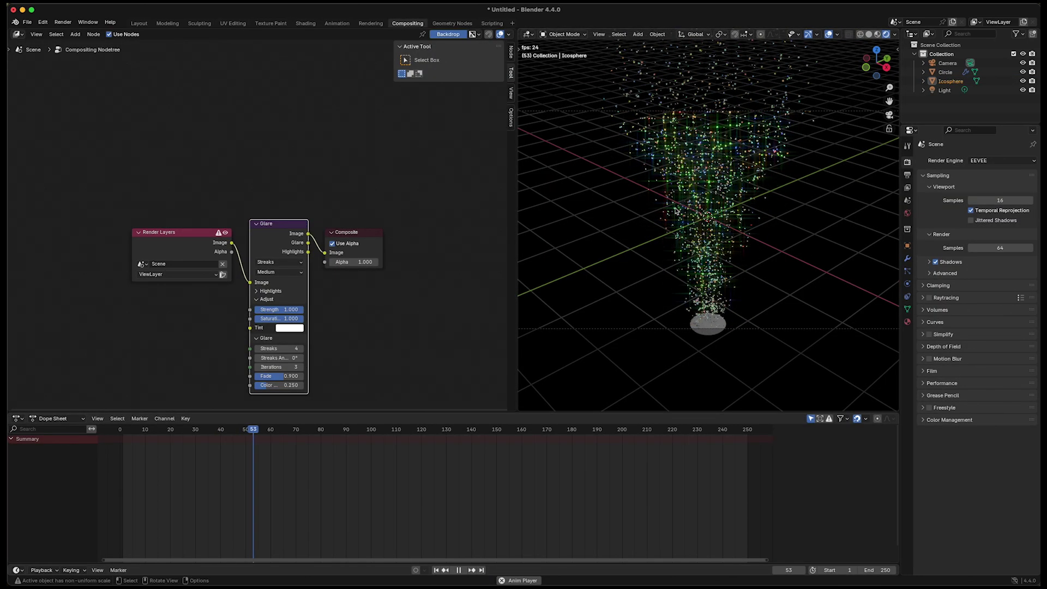
pyautogui.press('space')
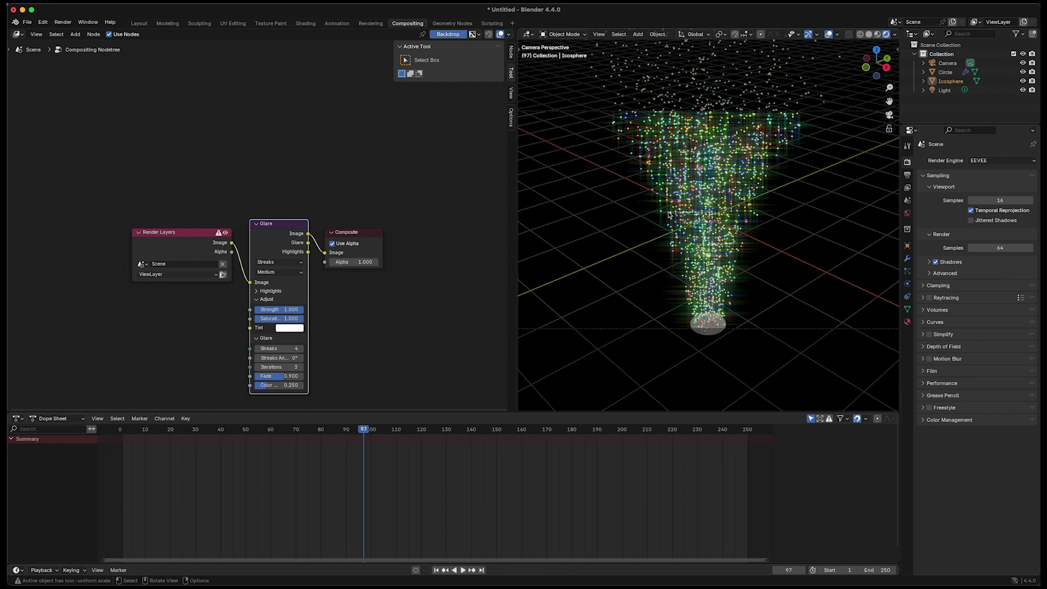
pyautogui.press('space')
pyautogui.press('space')
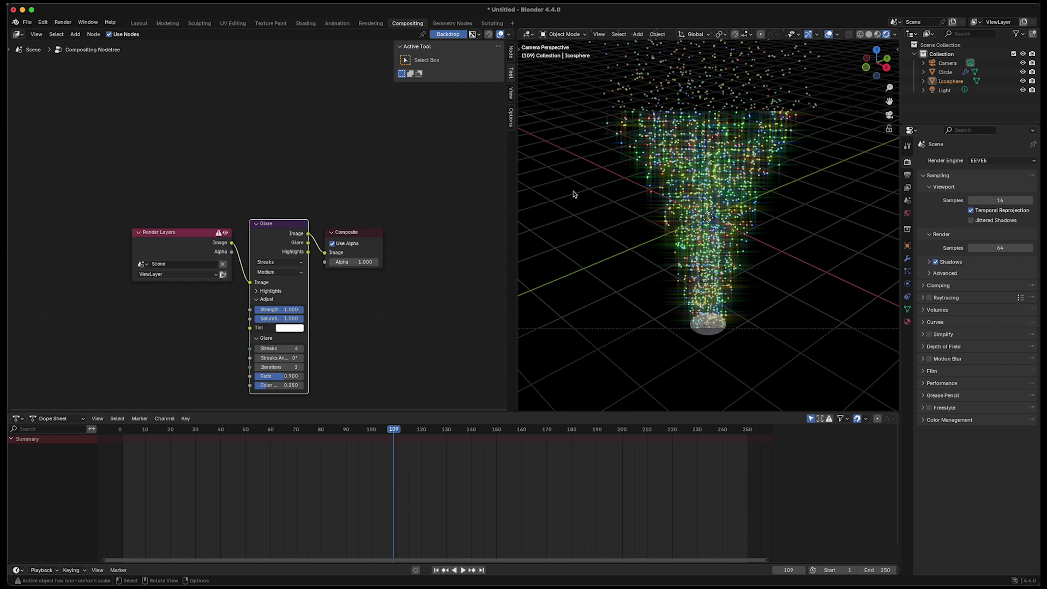
pyautogui.press('space')
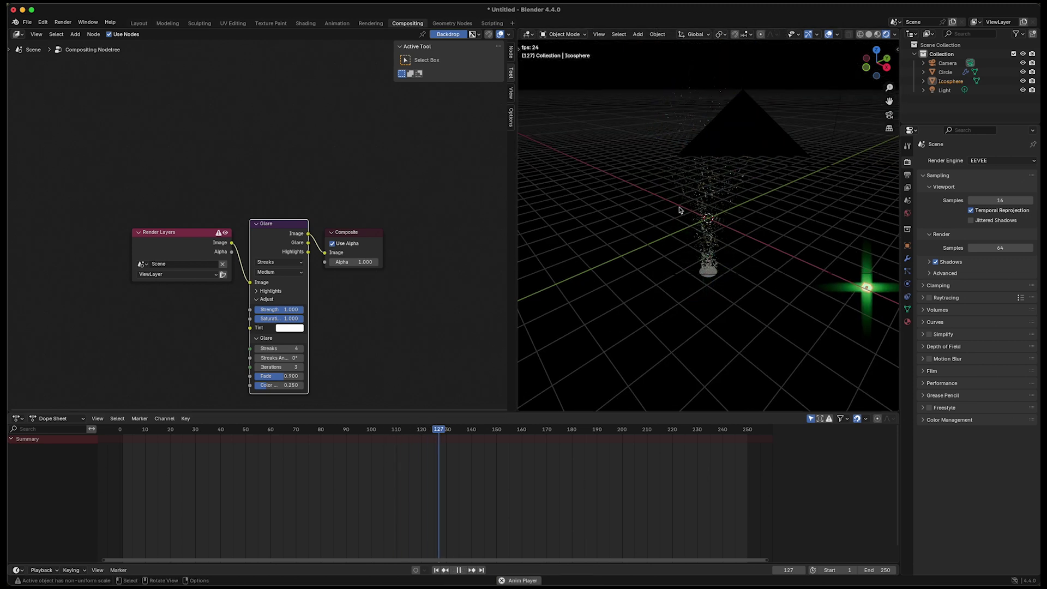
pyautogui.press('space')
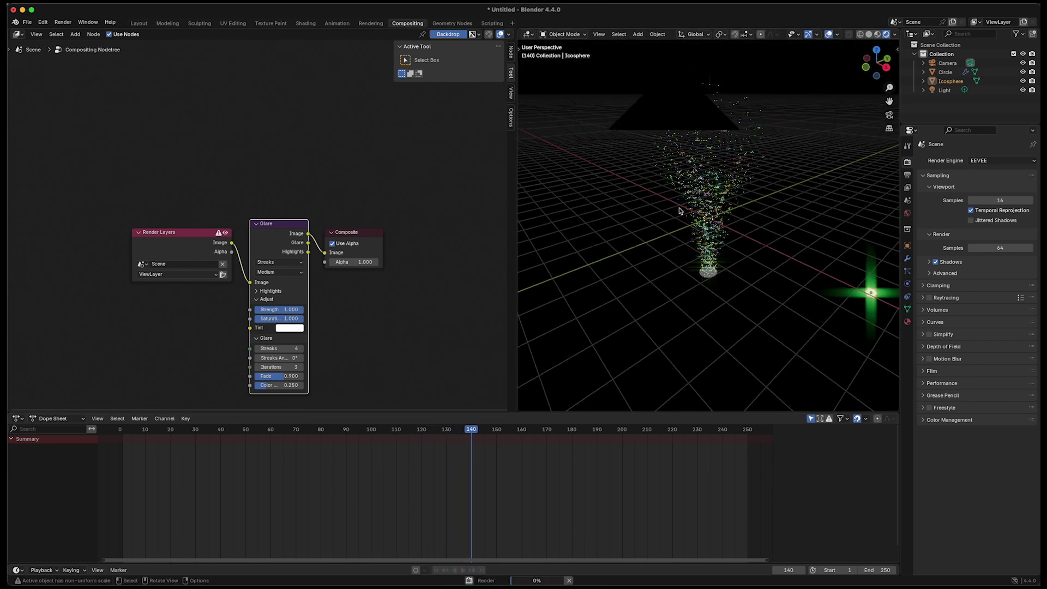
pyautogui.press('F12')
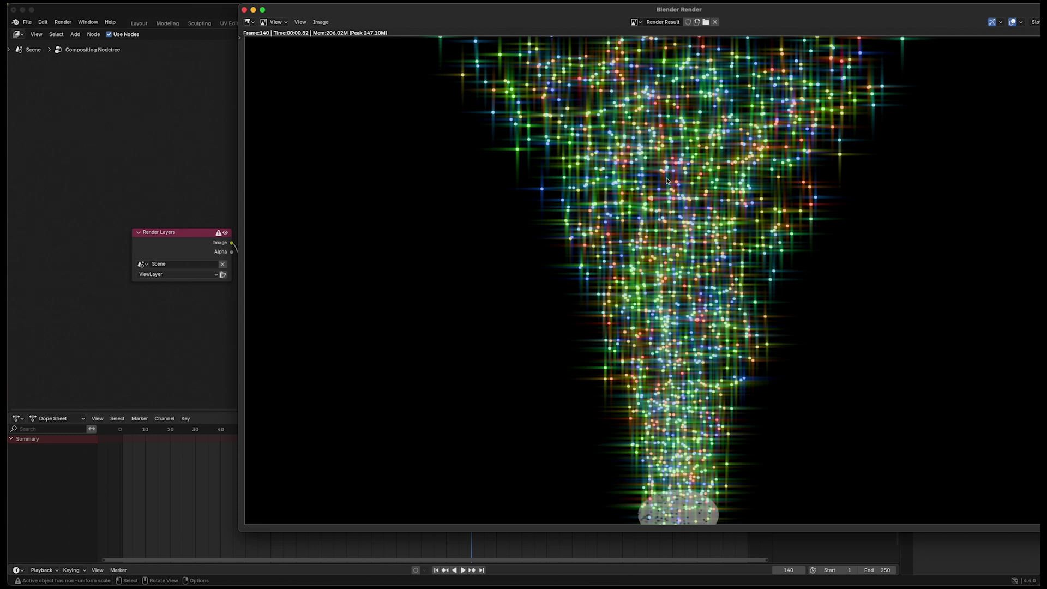
pyautogui.click(244, 9)
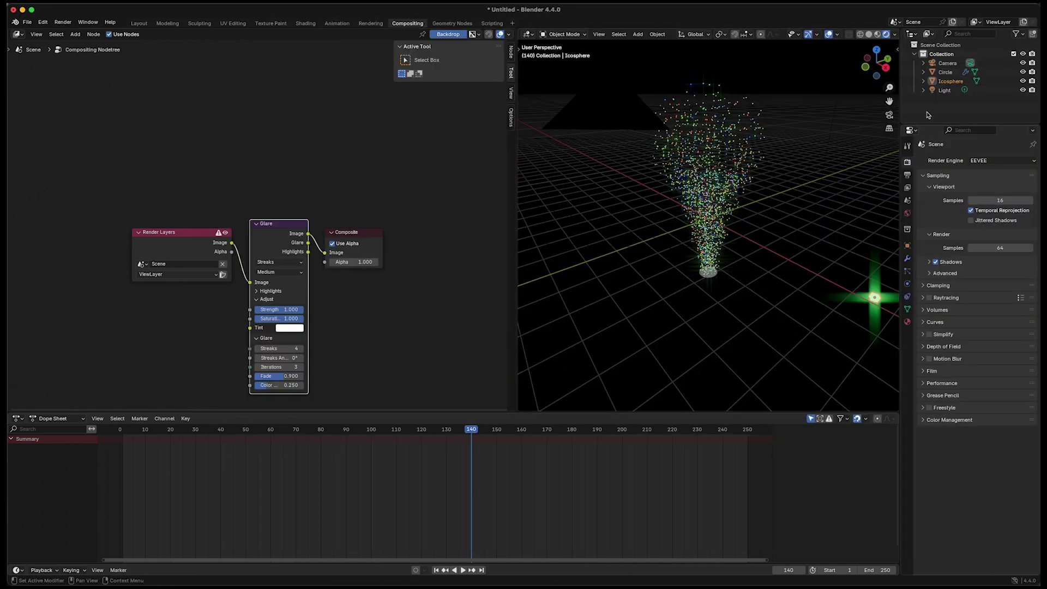
pyautogui.click(940, 73)
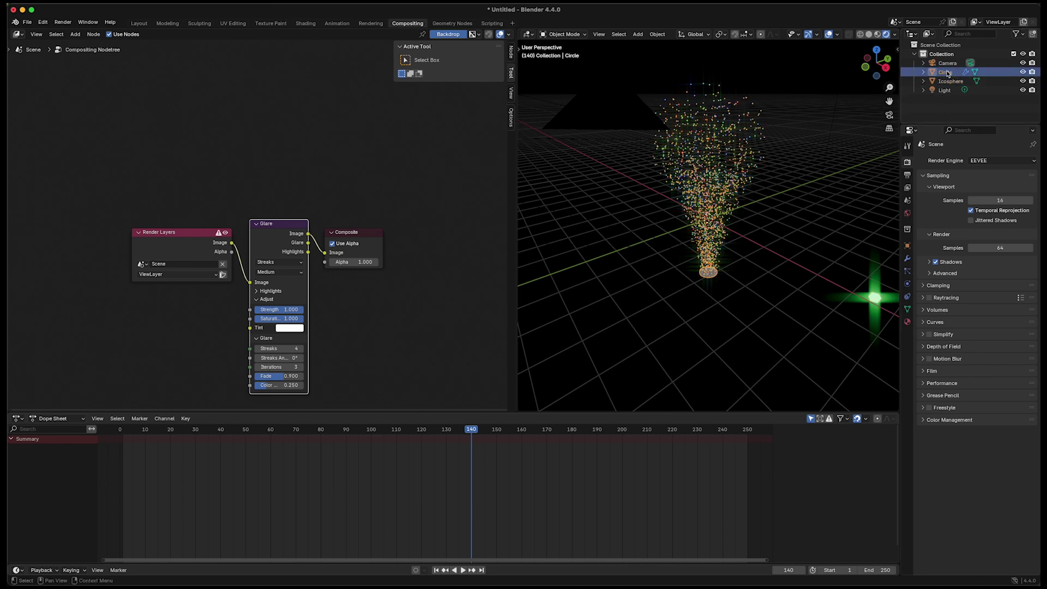
# Open the Circle's particle Render panel and render frame 185 with F12.
pyautogui.click(907, 271)
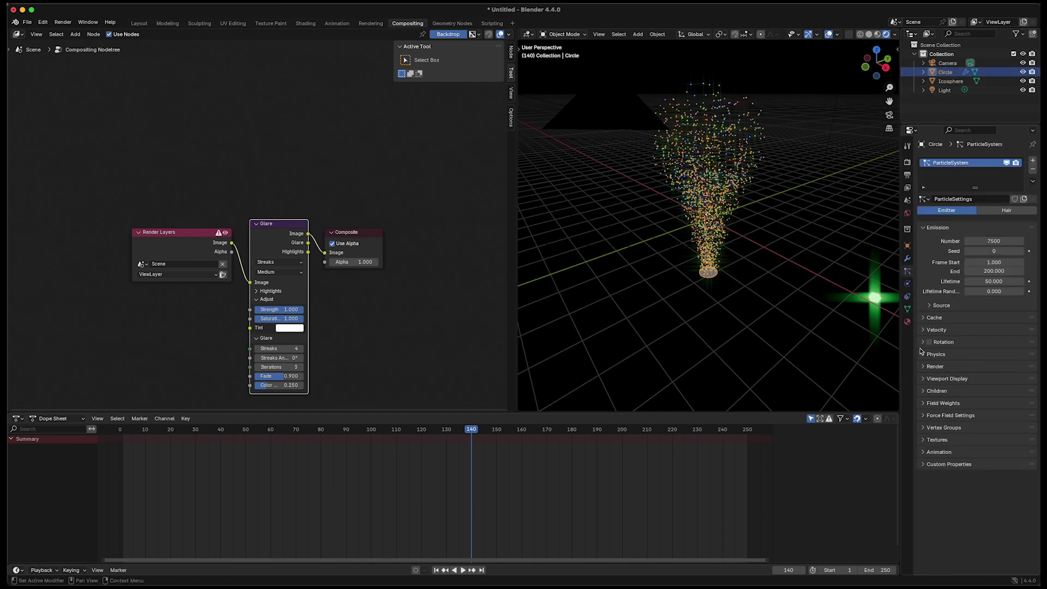
pyautogui.click(921, 365)
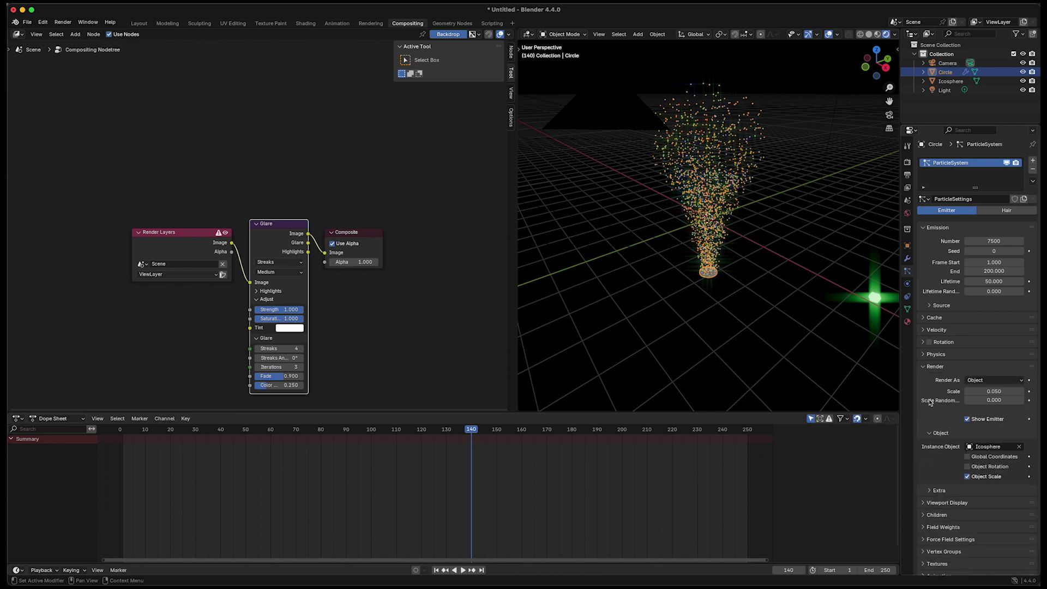
pyautogui.scroll(-1, 937, 396)
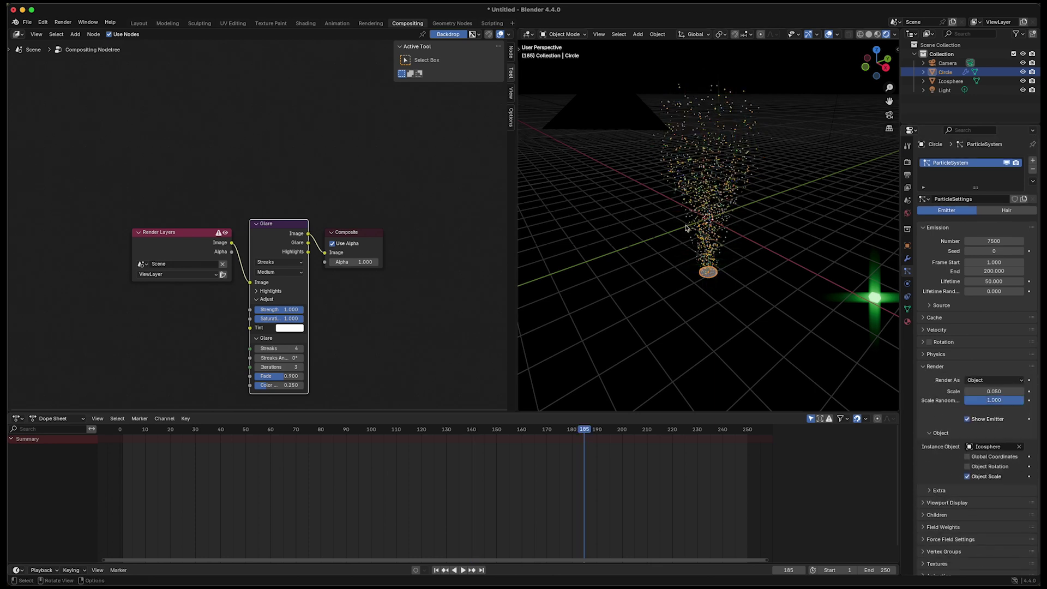
pyautogui.press('F12')
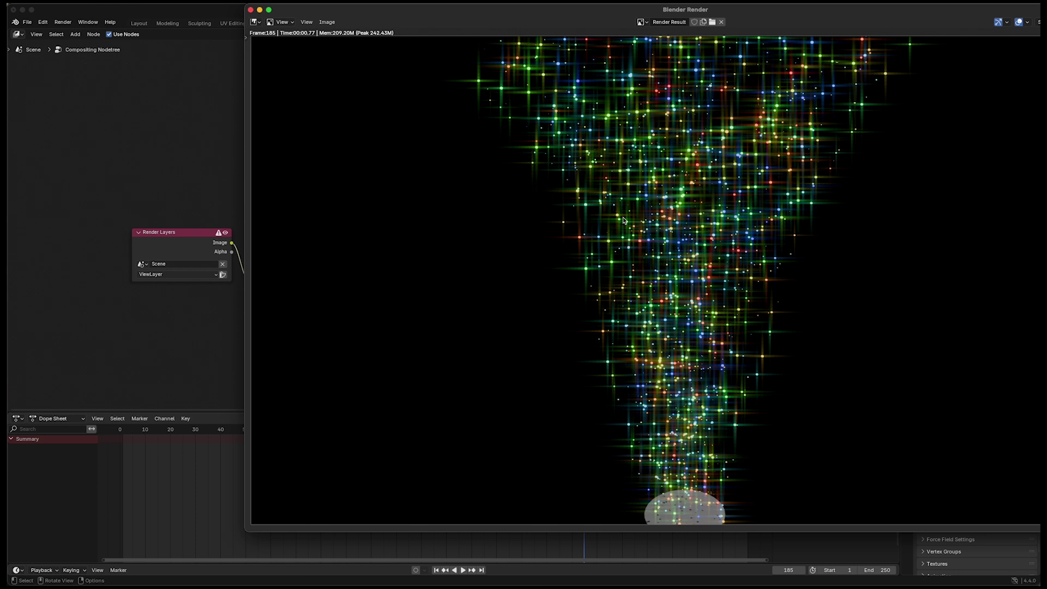
# Close the Blender Render window showing the frame 185 result.
pyautogui.click(251, 10)
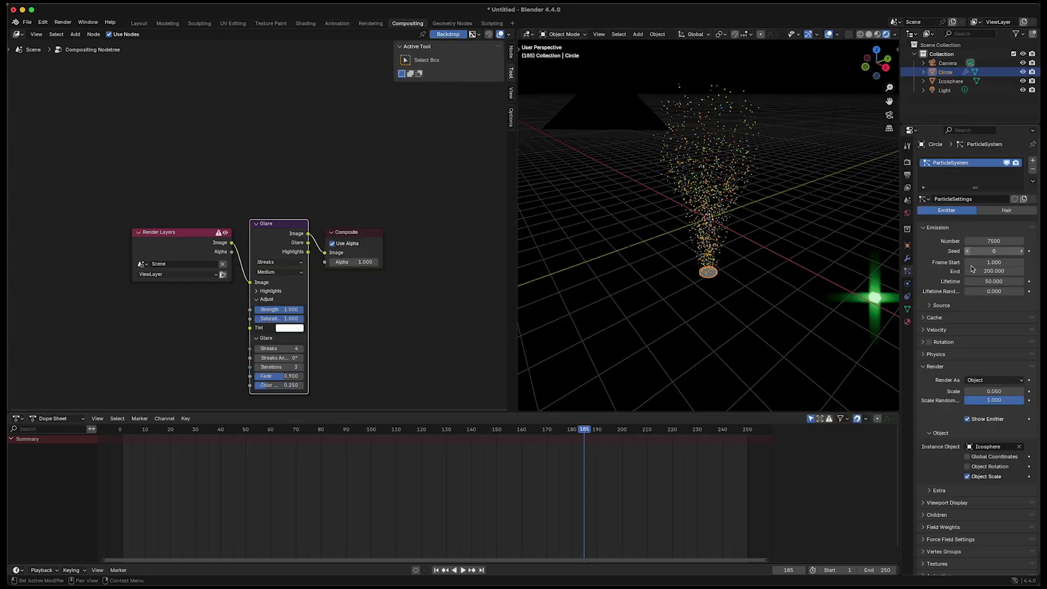